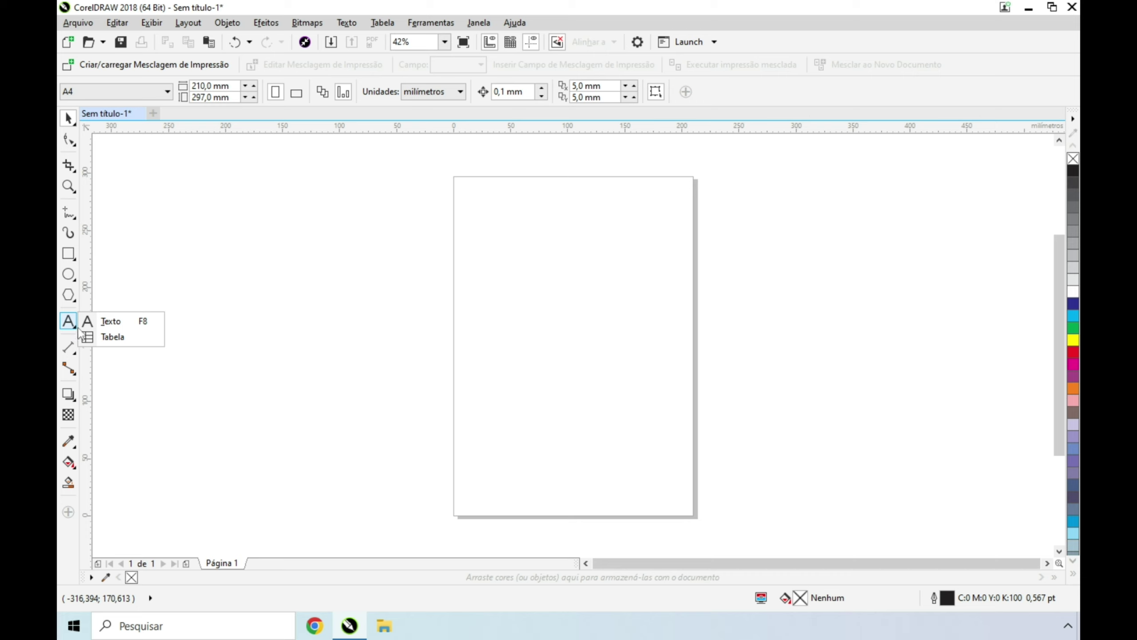
# Step: Add the artistic text title "PROVÉRBIOS 1" near the top of the page
pyautogui.click(107, 344)
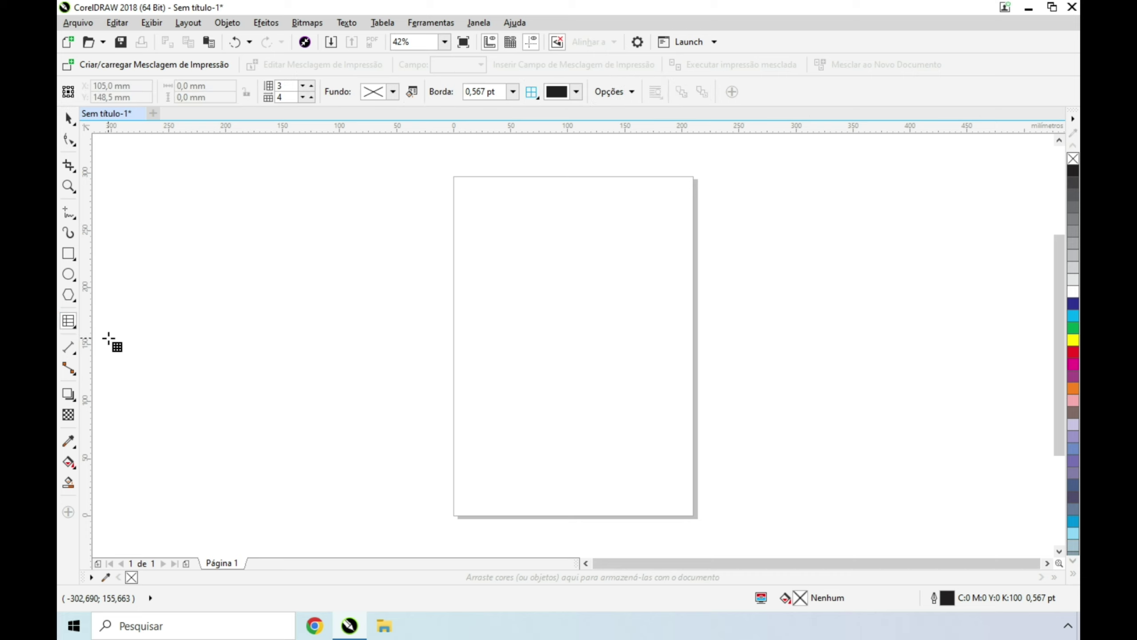
pyautogui.click(75, 329)
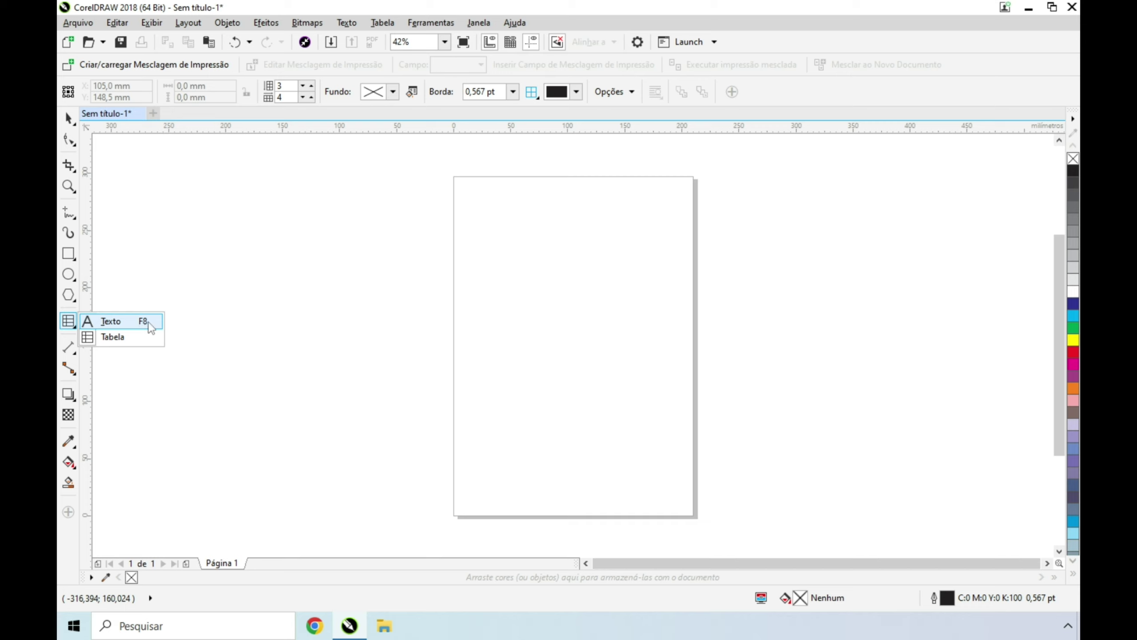
pyautogui.click(108, 322)
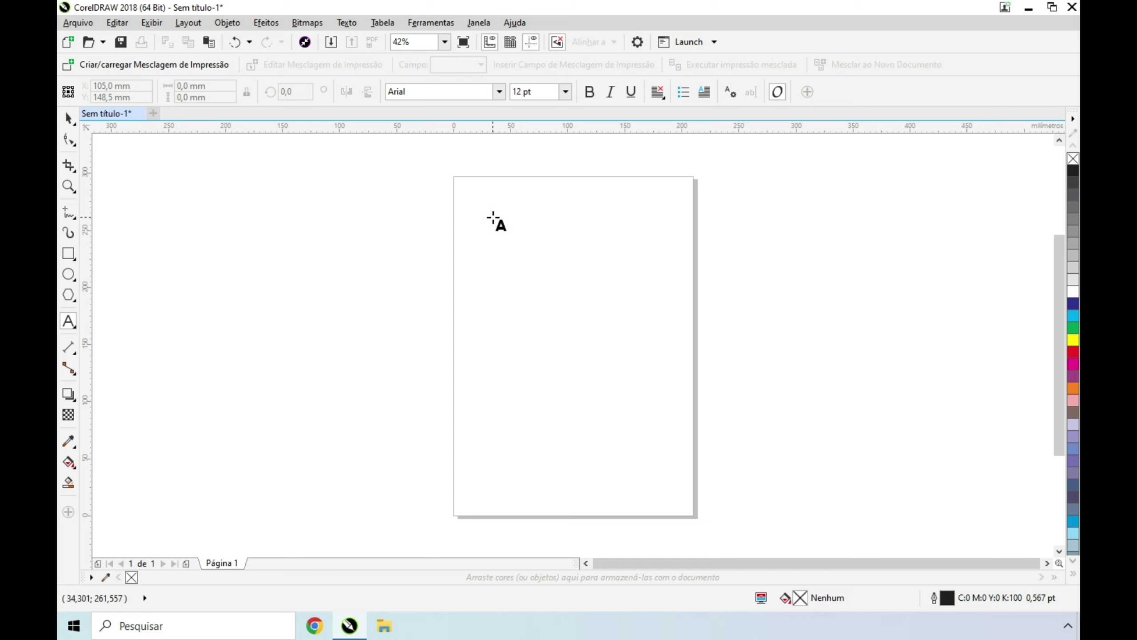
pyautogui.click(492, 215)
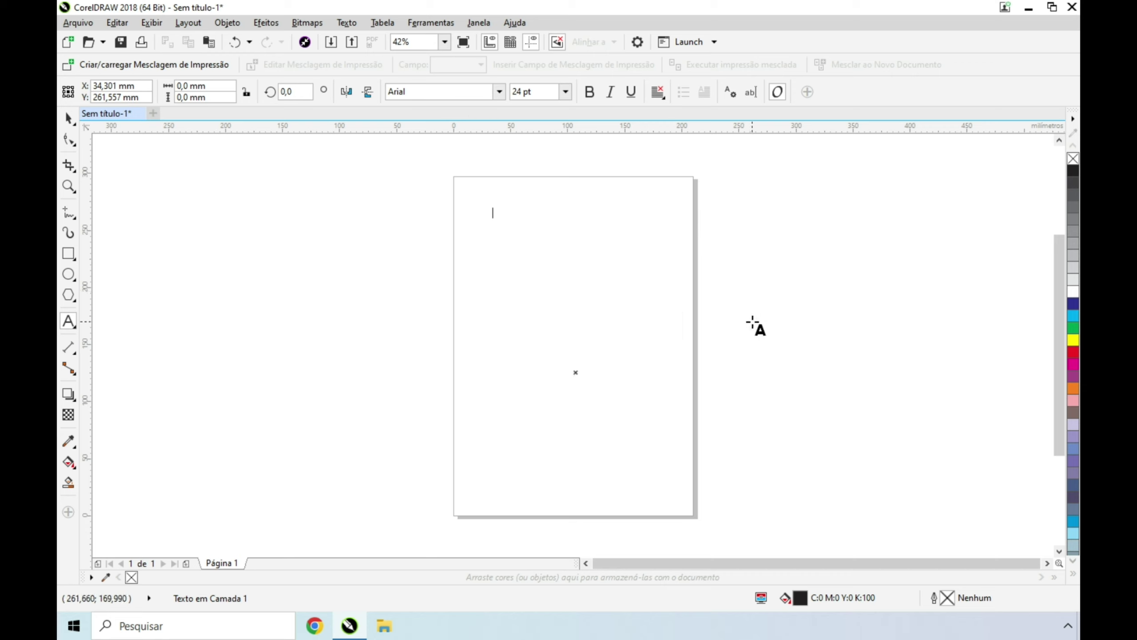
pyautogui.write('PROVERI')
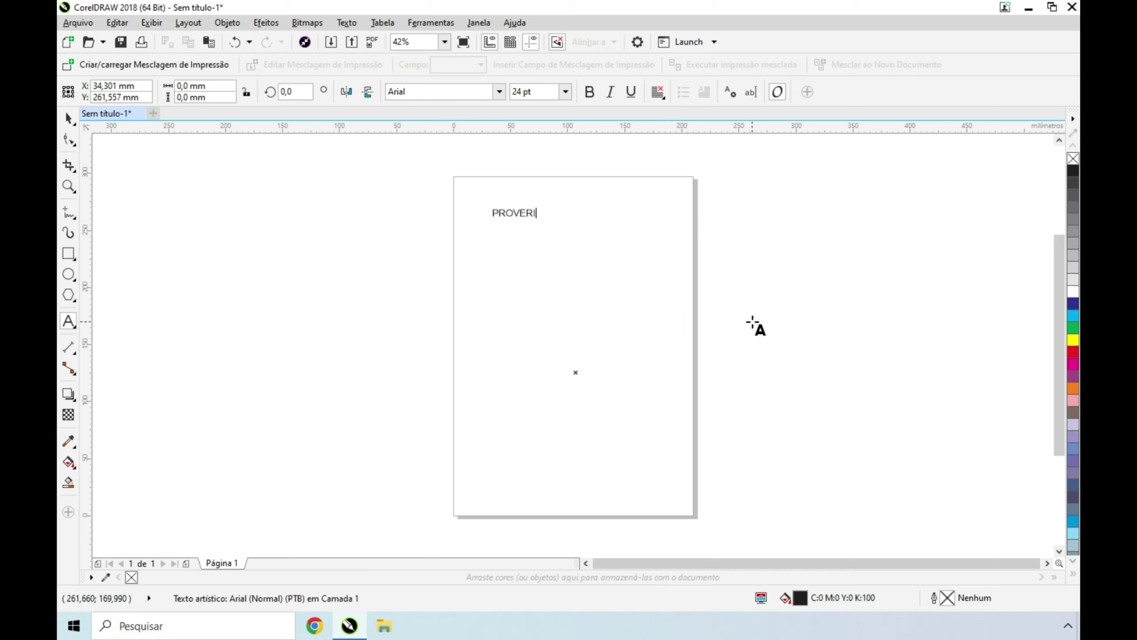
pyautogui.press('BackSpace')
pyautogui.write('BIOS 1')
pyautogui.press('Escape')
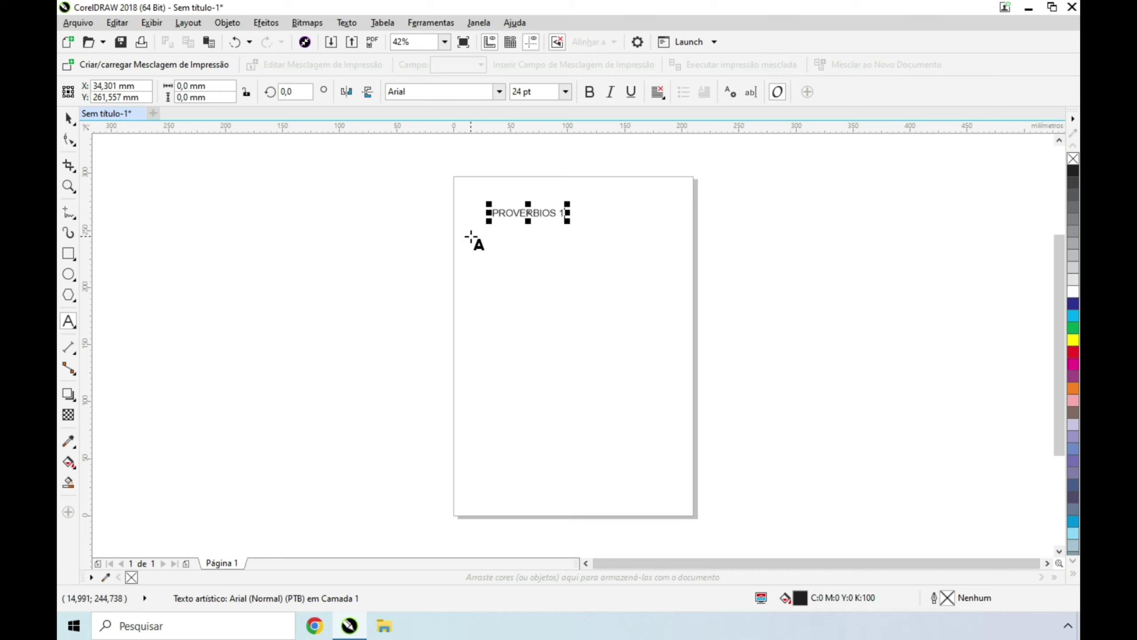
# Step: Create a paragraph text frame about 183 × 234 mm below the title and paste the copied verses into it
pyautogui.moveTo(470, 237); pyautogui.dragTo(680, 503)
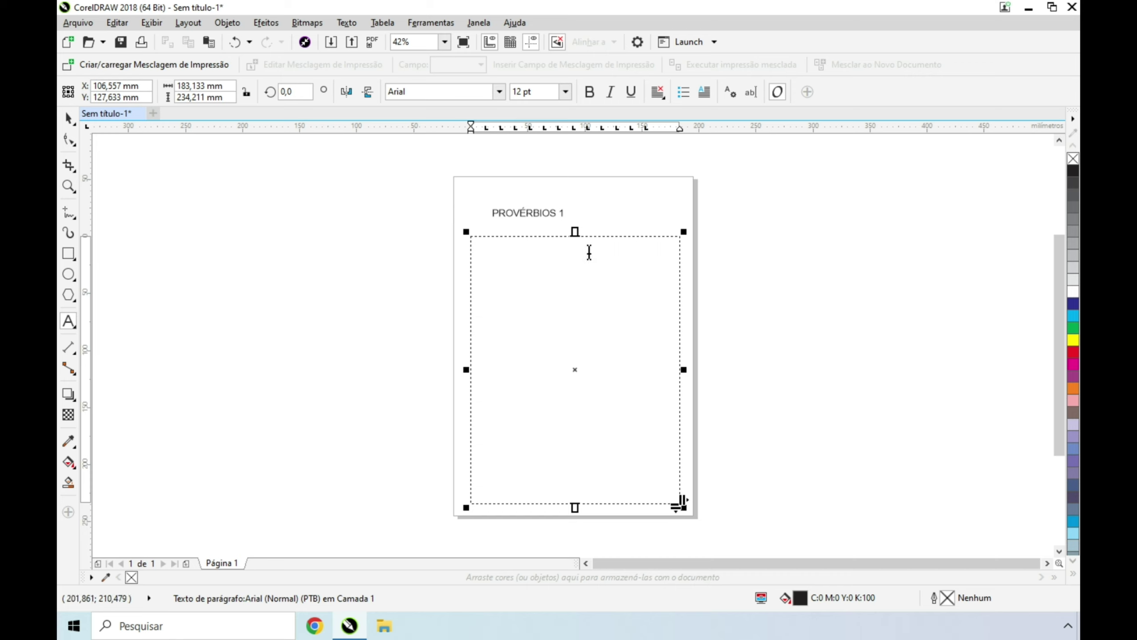
pyautogui.hotkey('ctrl', 'v')
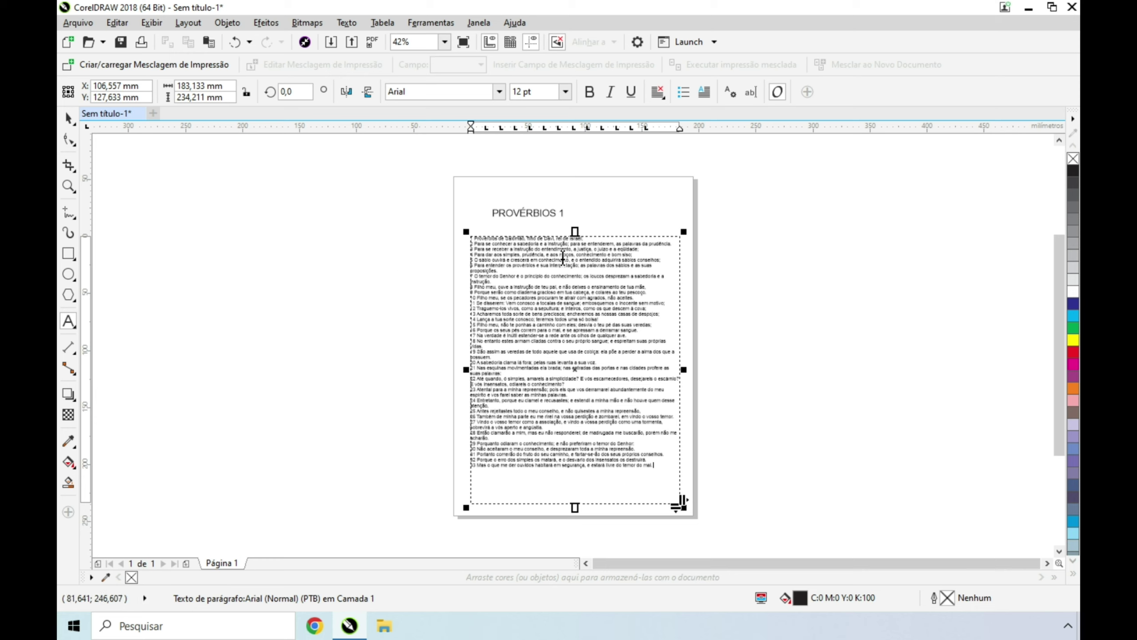
pyautogui.click(69, 118)
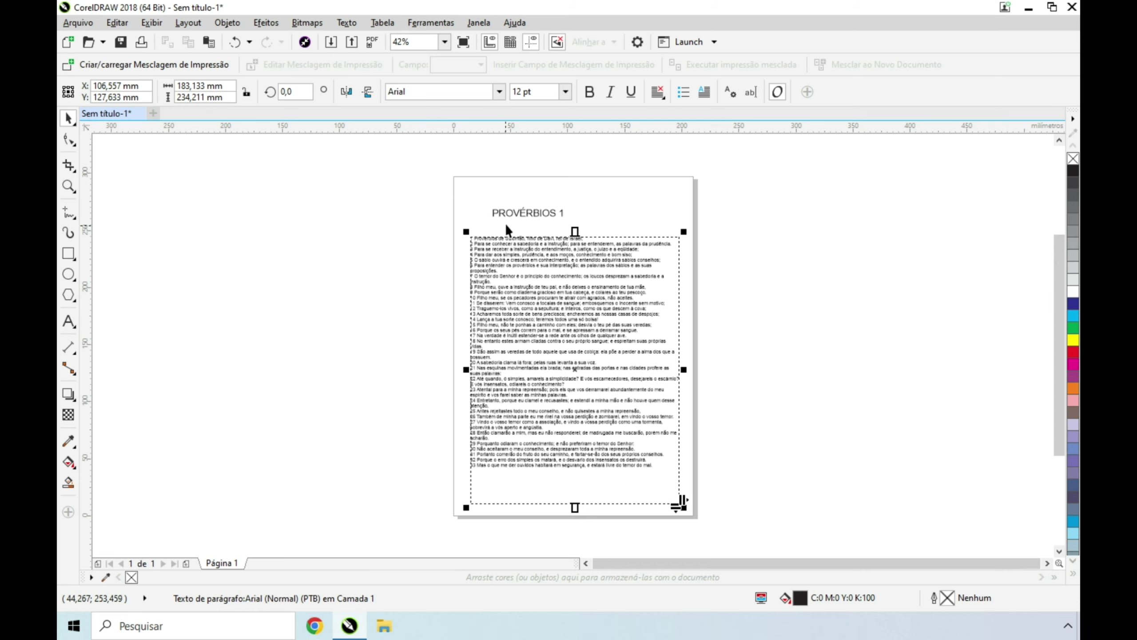
# Step: Format the PROVÉRBIOS 1 title in Montserrat Black at 40 pt
pyautogui.click(517, 212)
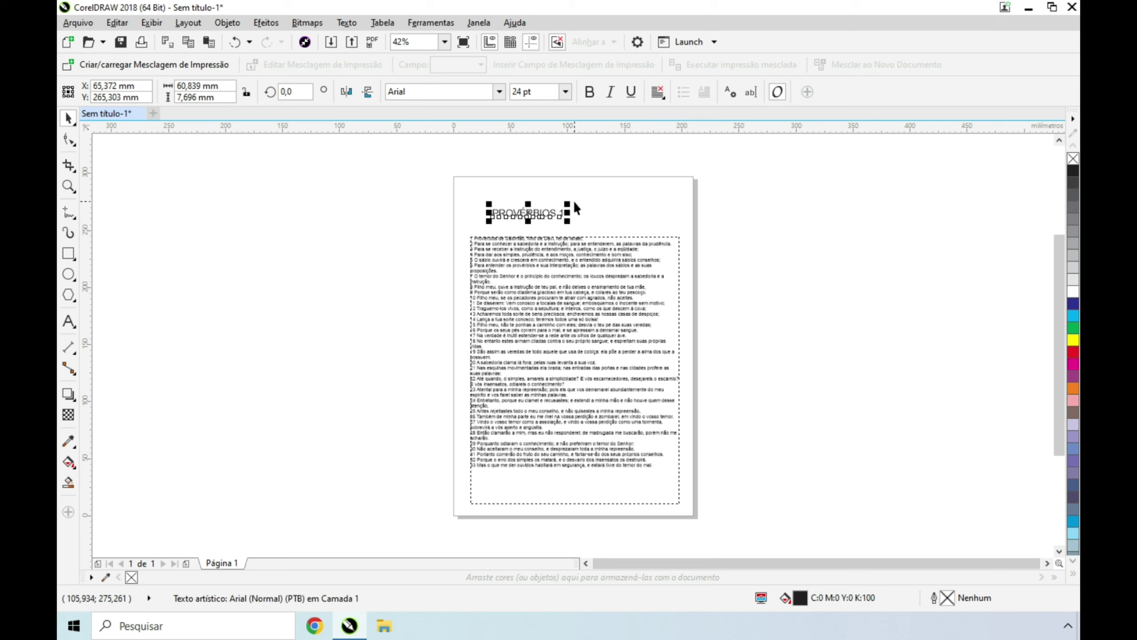
pyautogui.click(499, 92)
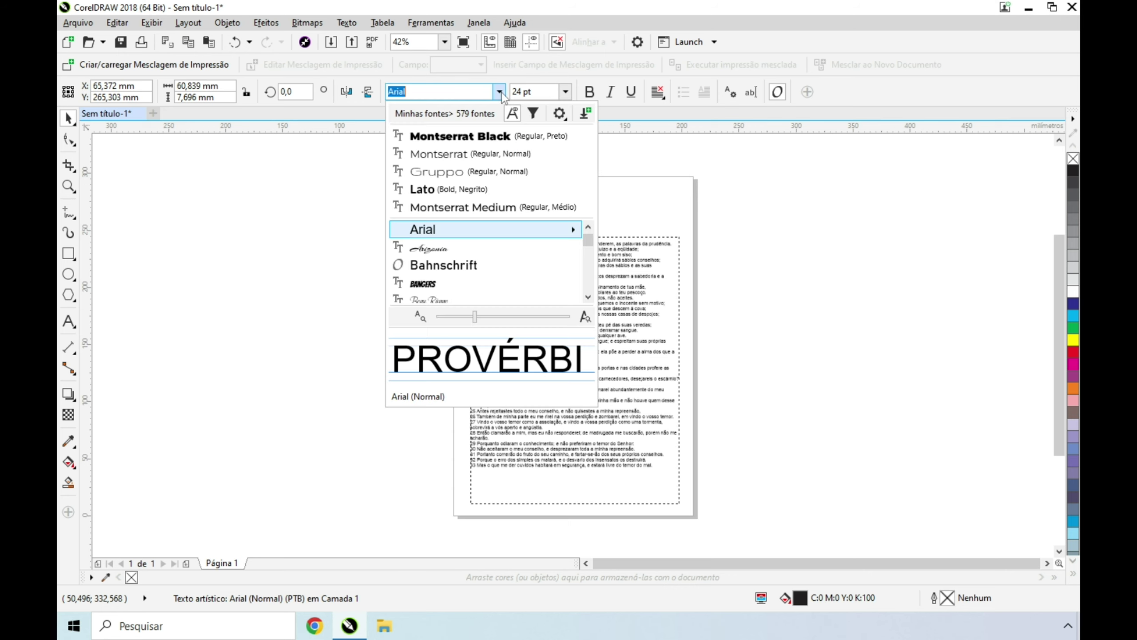
pyautogui.click(468, 135)
pyautogui.click(566, 93)
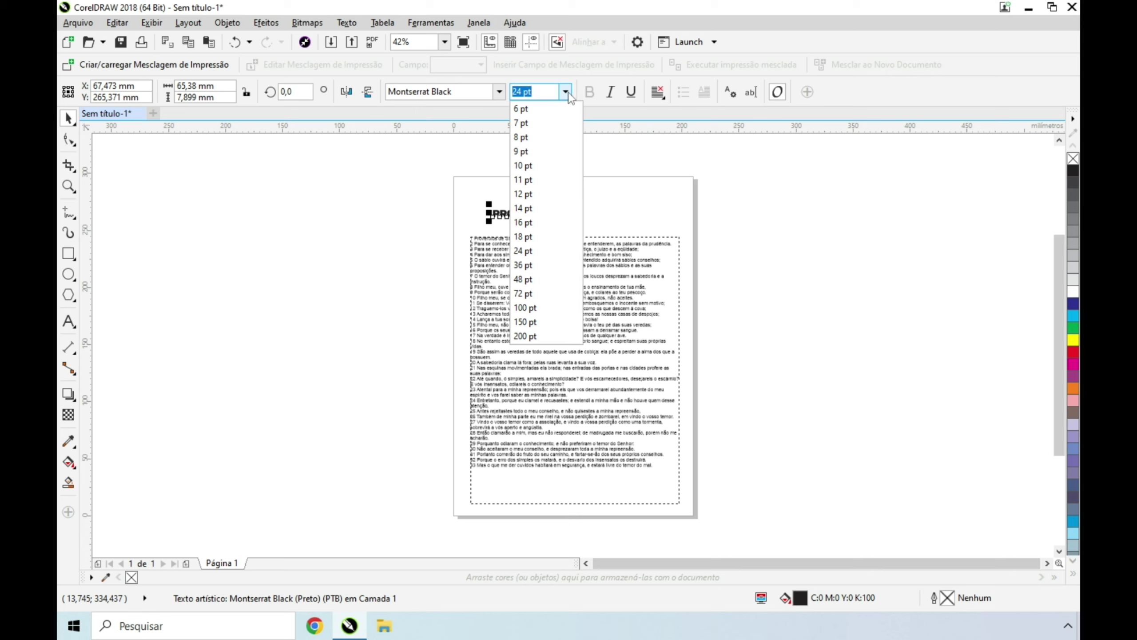
pyautogui.click(556, 266)
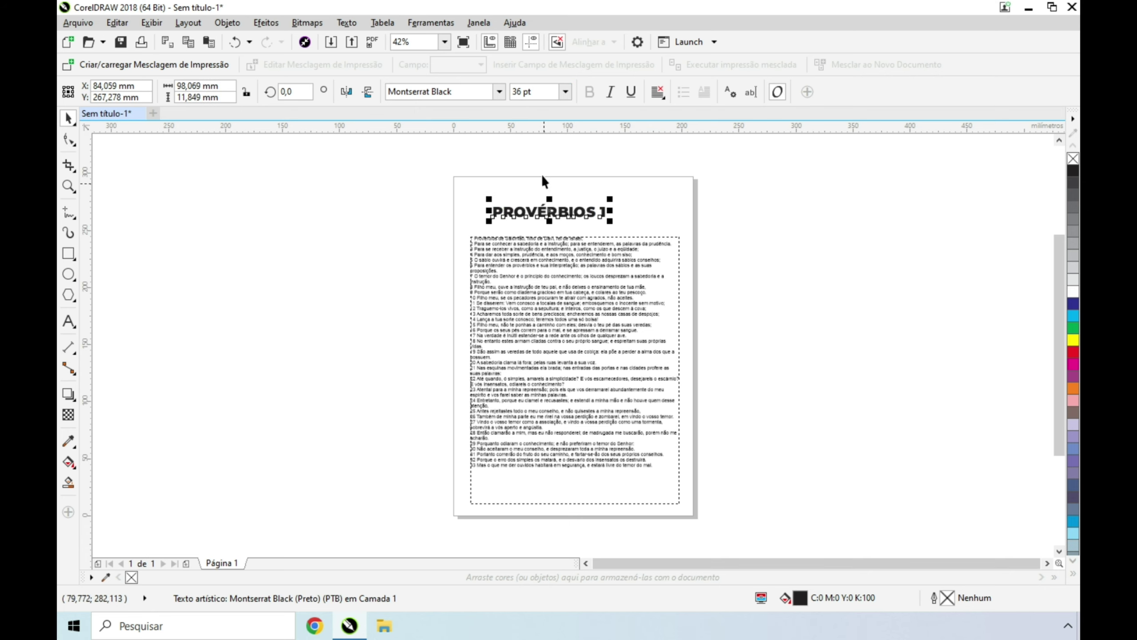
pyautogui.click(548, 92)
pyautogui.press('BackSpace')
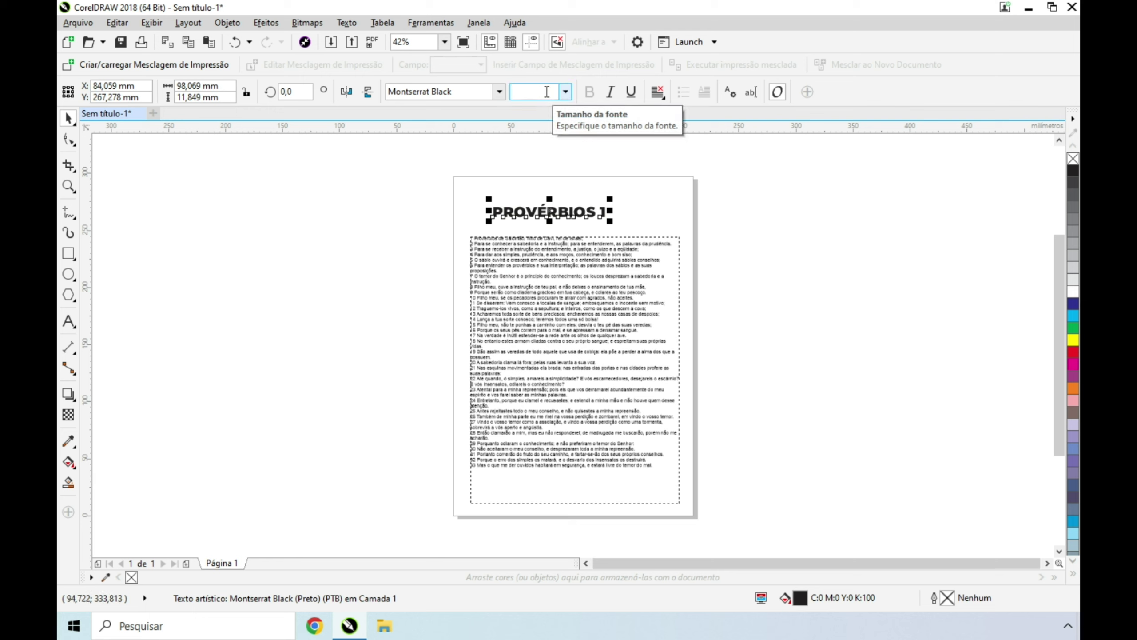
pyautogui.write('40')
pyautogui.press('Return')
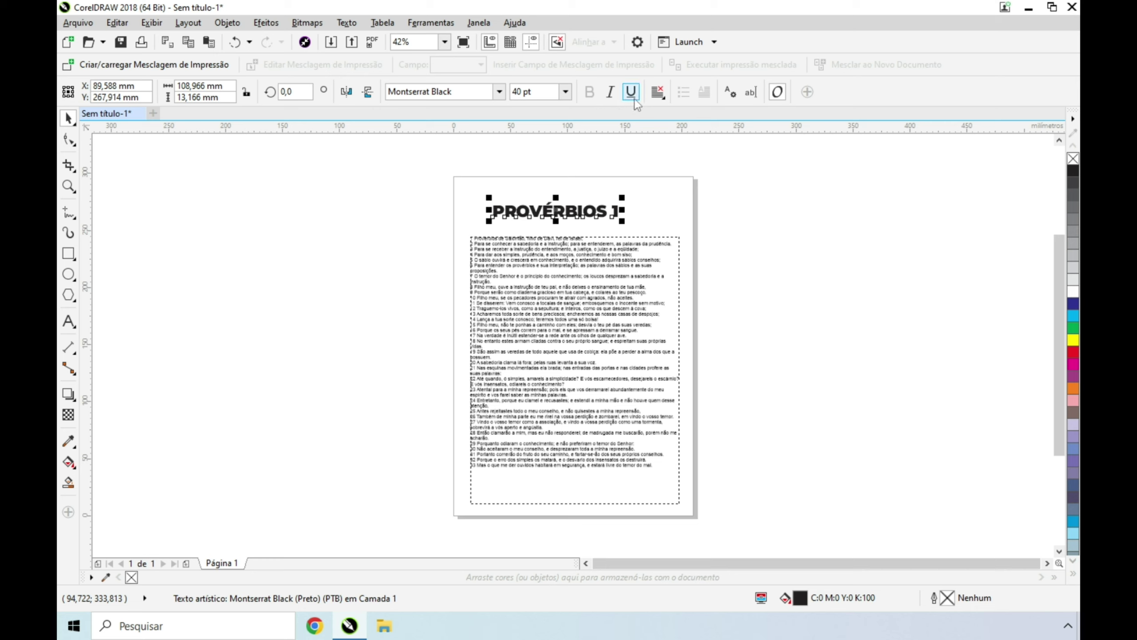
pyautogui.click(665, 98)
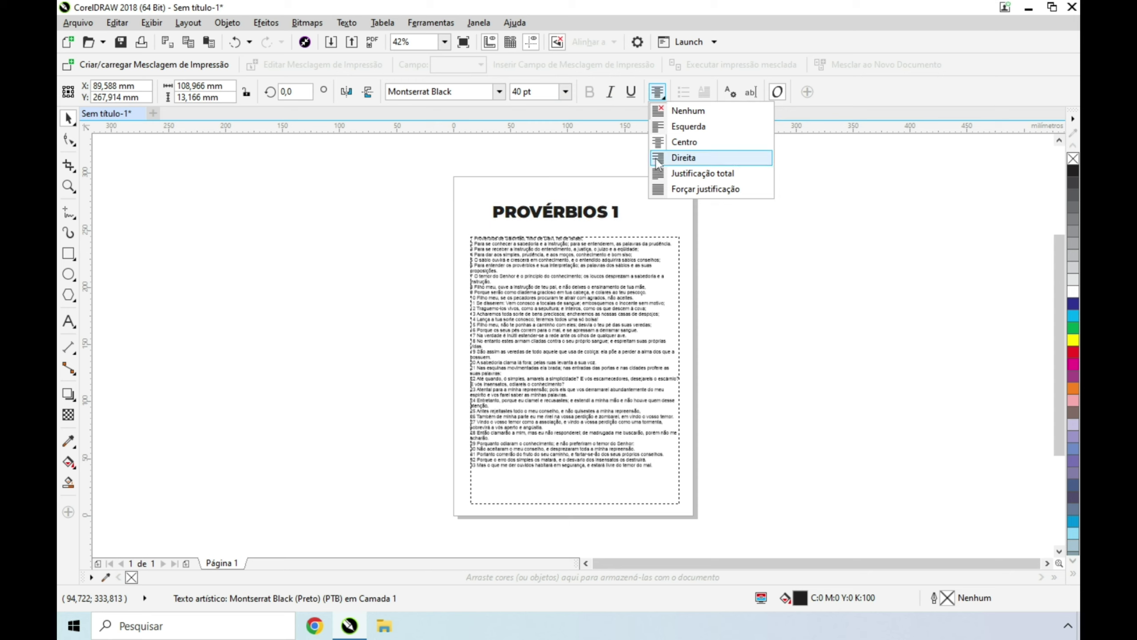
pyautogui.click(593, 119)
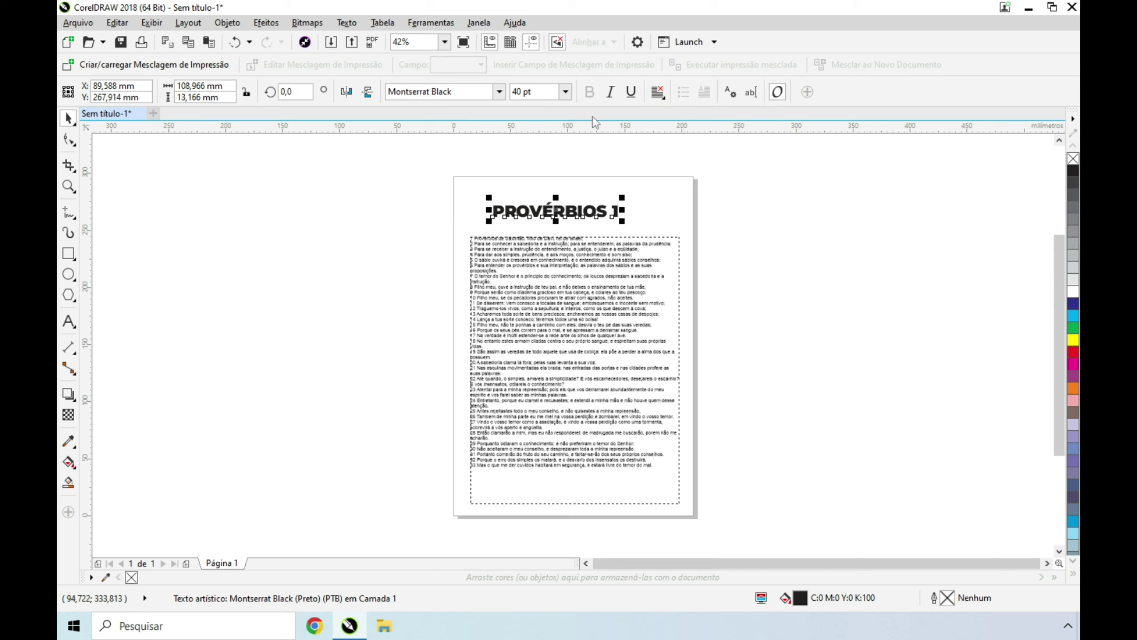
# Step: Set the verse text's font to Montserrat and extend its frame downward to about 294 mm high so all verses fit
pyautogui.click(532, 257)
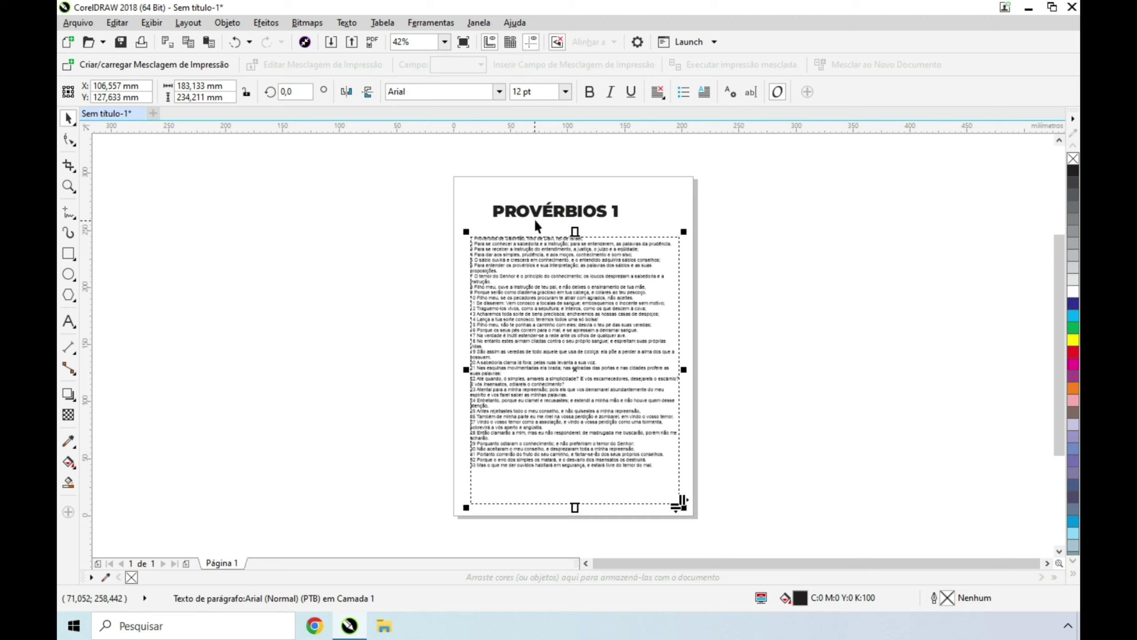
pyautogui.click(499, 92)
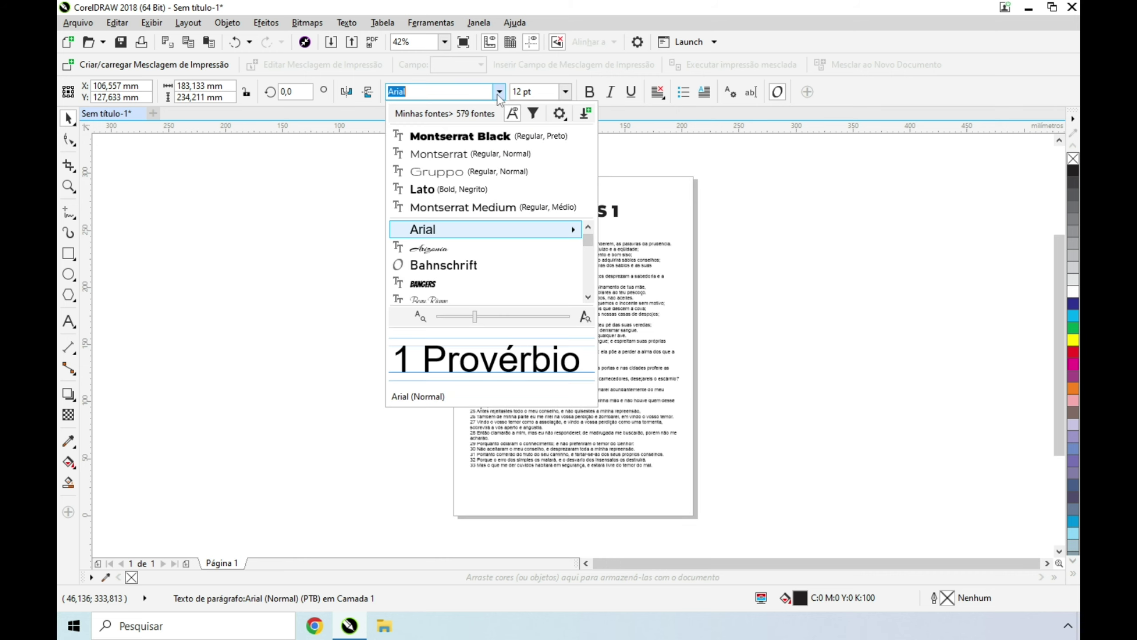
pyautogui.click(453, 154)
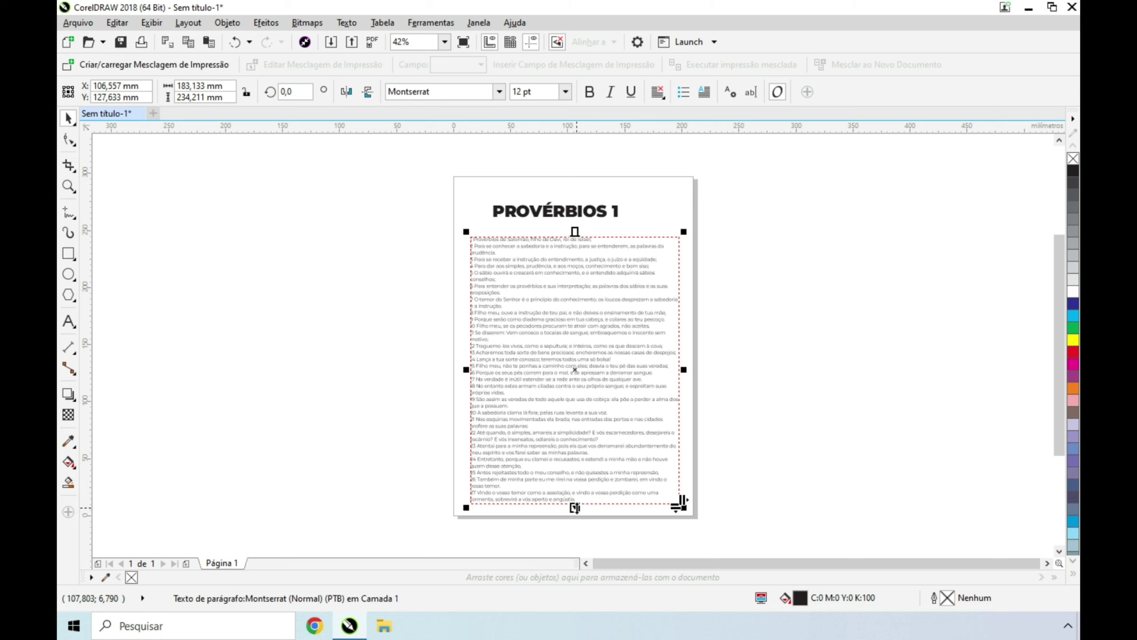
pyautogui.moveTo(575, 507)
pyautogui.mouseDown()
pyautogui.moveTo(579, 548)
pyautogui.moveTo(579, 516)
pyautogui.mouseUp()
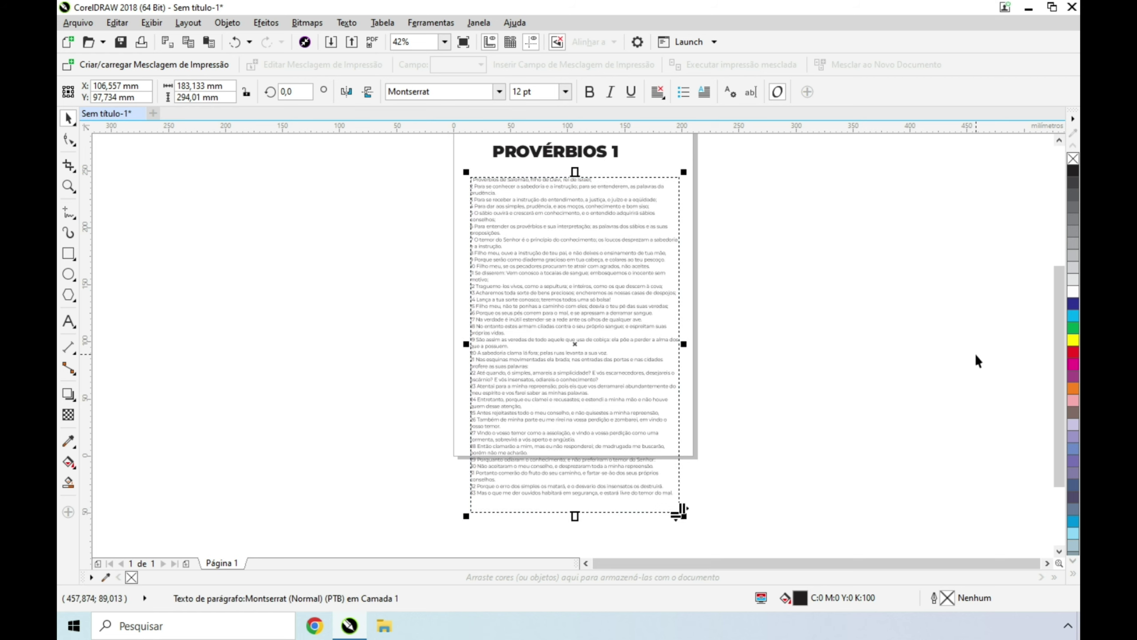
pyautogui.moveTo(1056, 393); pyautogui.dragTo(1057, 376)
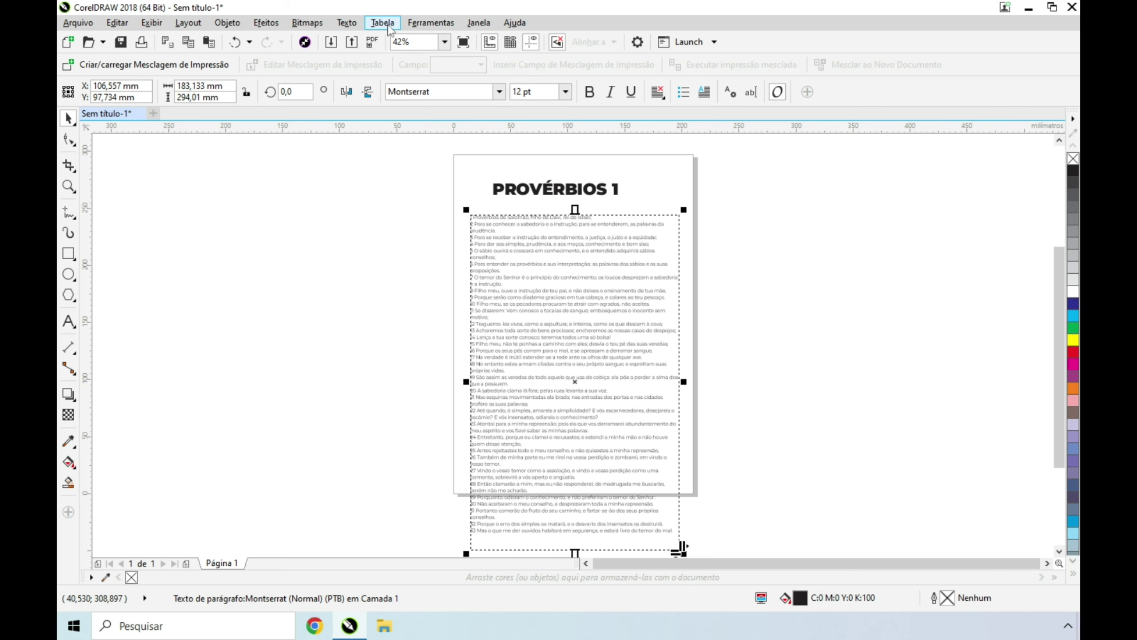
# Step: Open the text properties for the verse block and look through its character, paragraph and frame settings
pyautogui.click(354, 25)
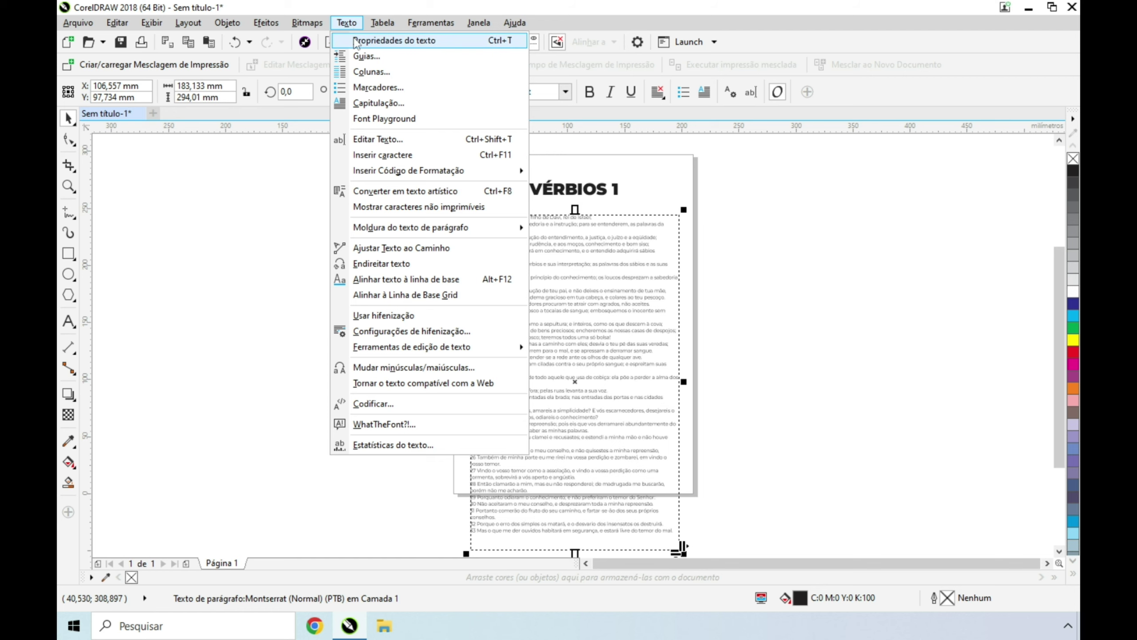
pyautogui.click(354, 41)
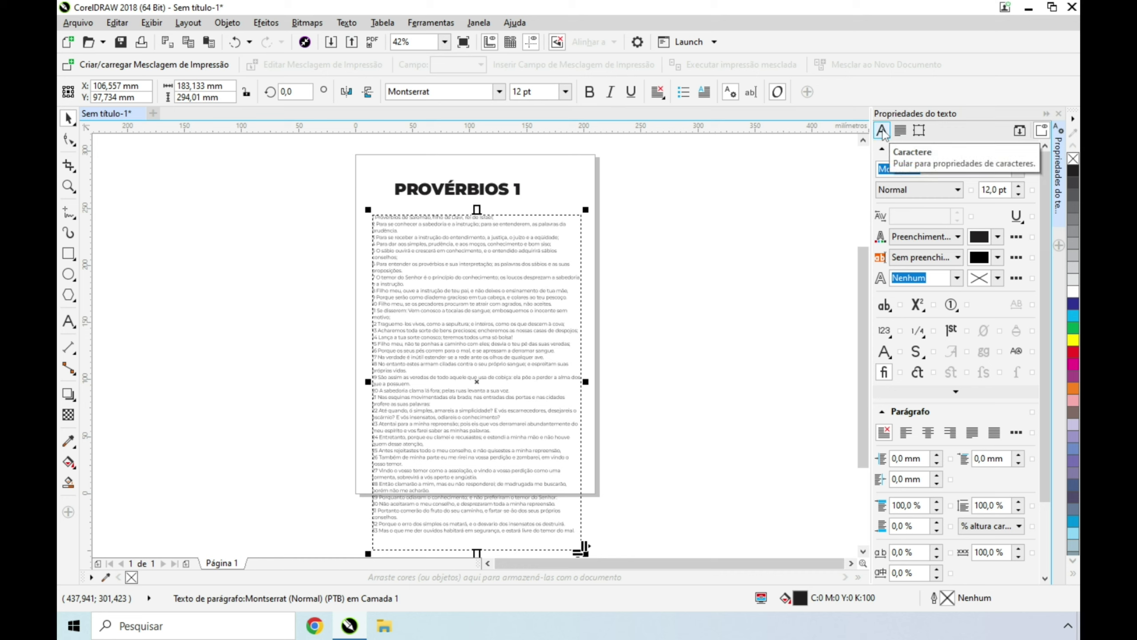
pyautogui.click(900, 131)
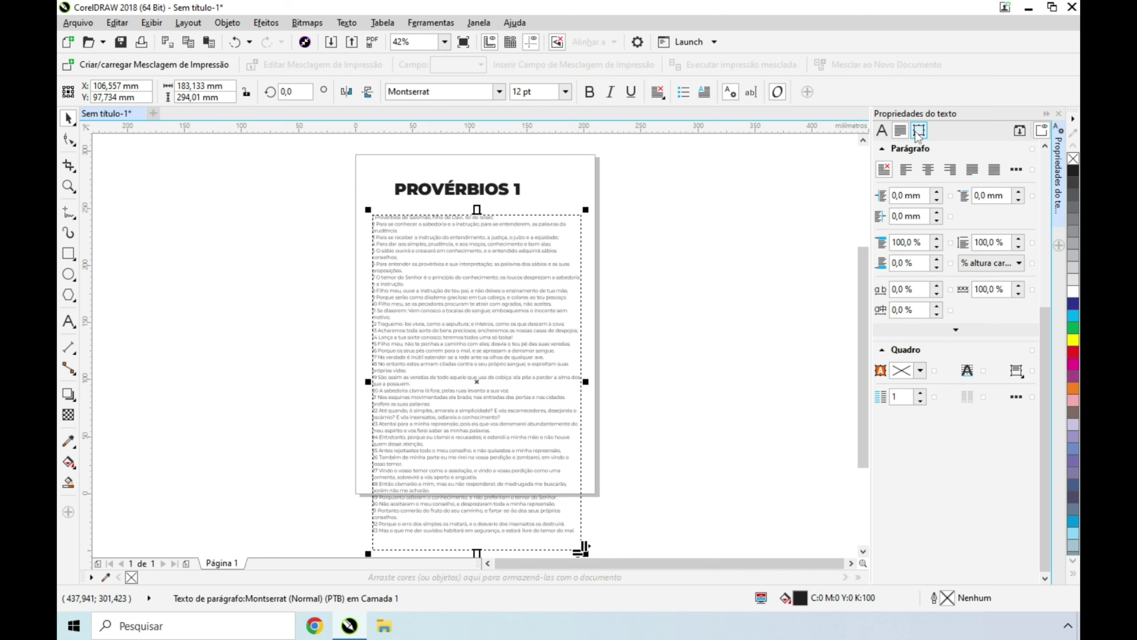
pyautogui.click(919, 131)
pyautogui.click(900, 131)
pyautogui.click(883, 131)
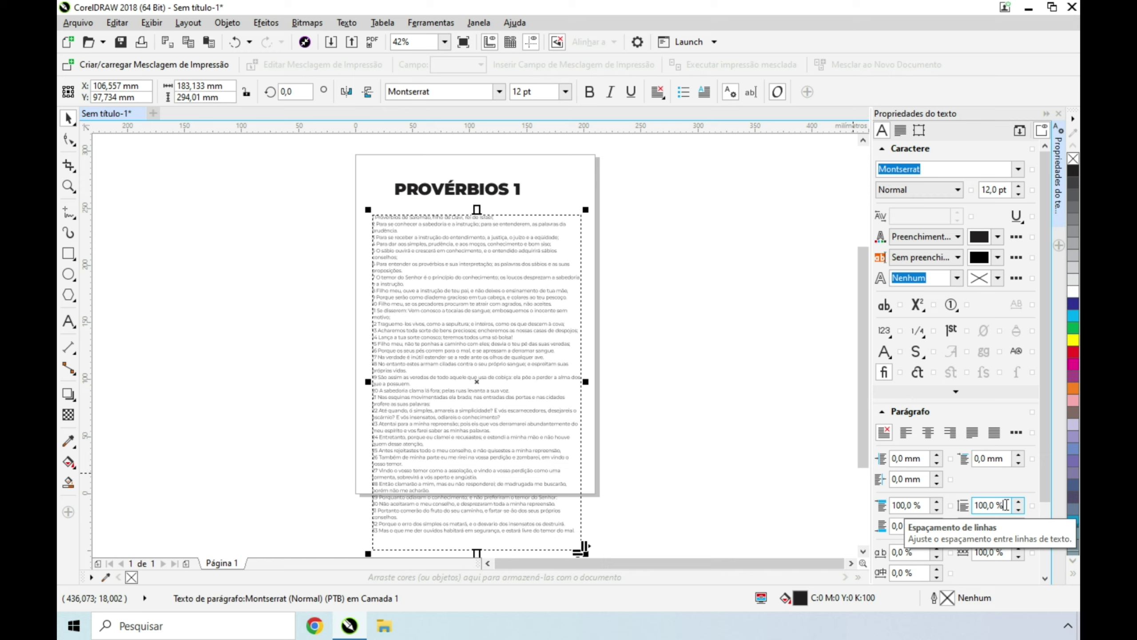
# Step: Reduce the verse text's line spacing to 80% and further to 70%
pyautogui.press('BackSpace')
pyautogui.press('BackSpace')
pyautogui.press('BackSpace')
pyautogui.press('BackSpace')
pyautogui.press('BackSpace')
pyautogui.press('Return')
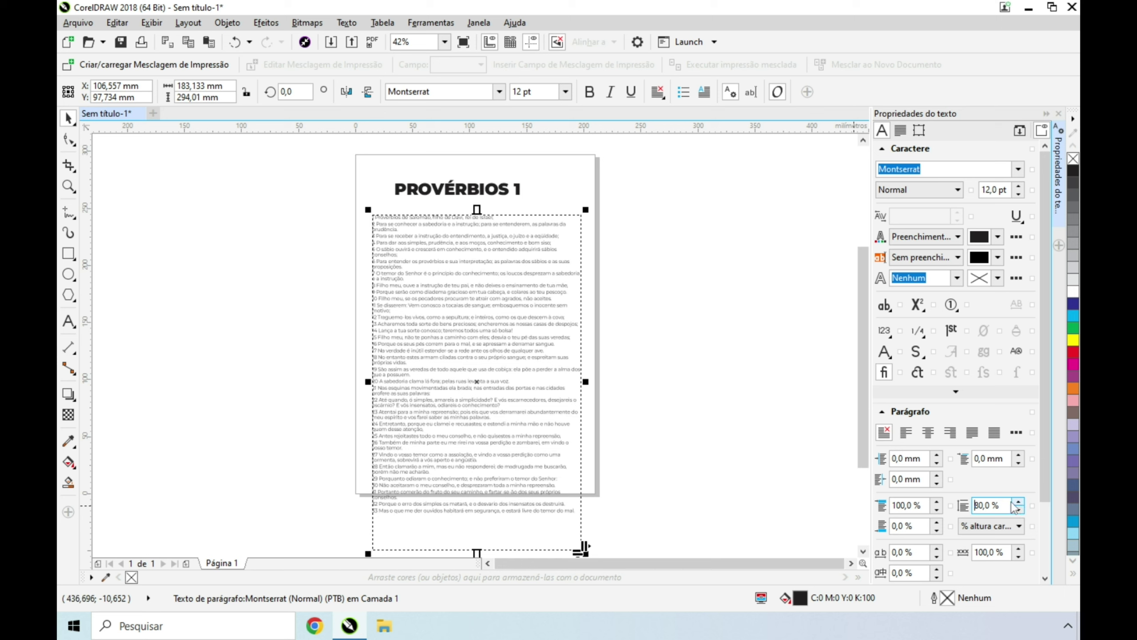
pyautogui.moveTo(1009, 505); pyautogui.dragTo(958, 507)
pyautogui.write('70')
pyautogui.press('Return')
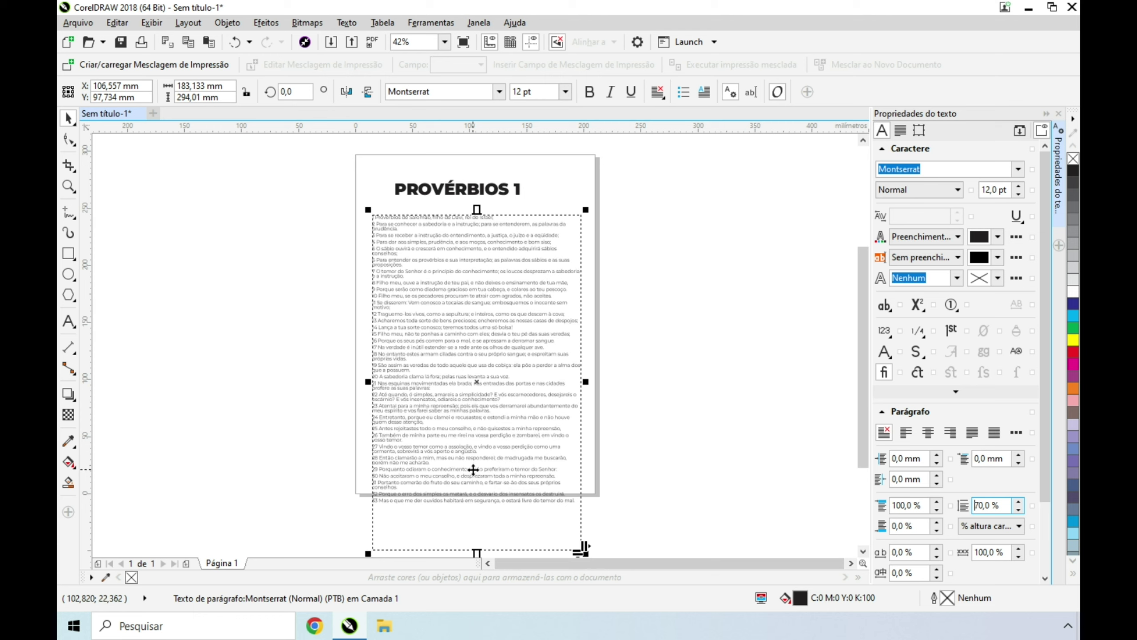
# Step: Set the verse text's character spacing to -15%
pyautogui.click(920, 552)
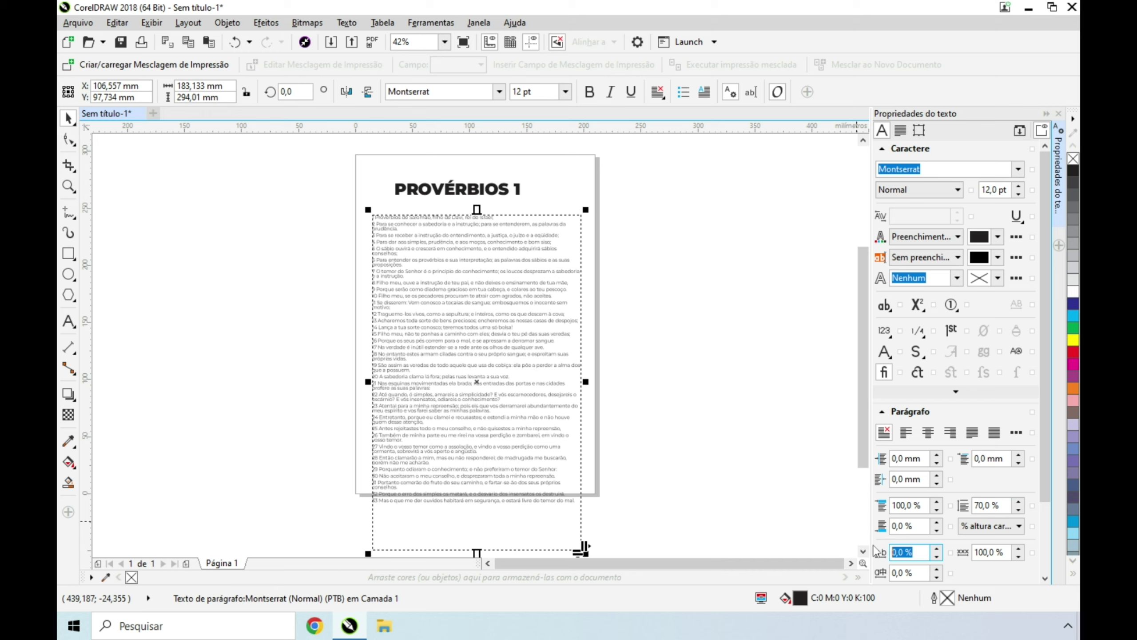
pyautogui.write('-15')
pyautogui.press('Return')
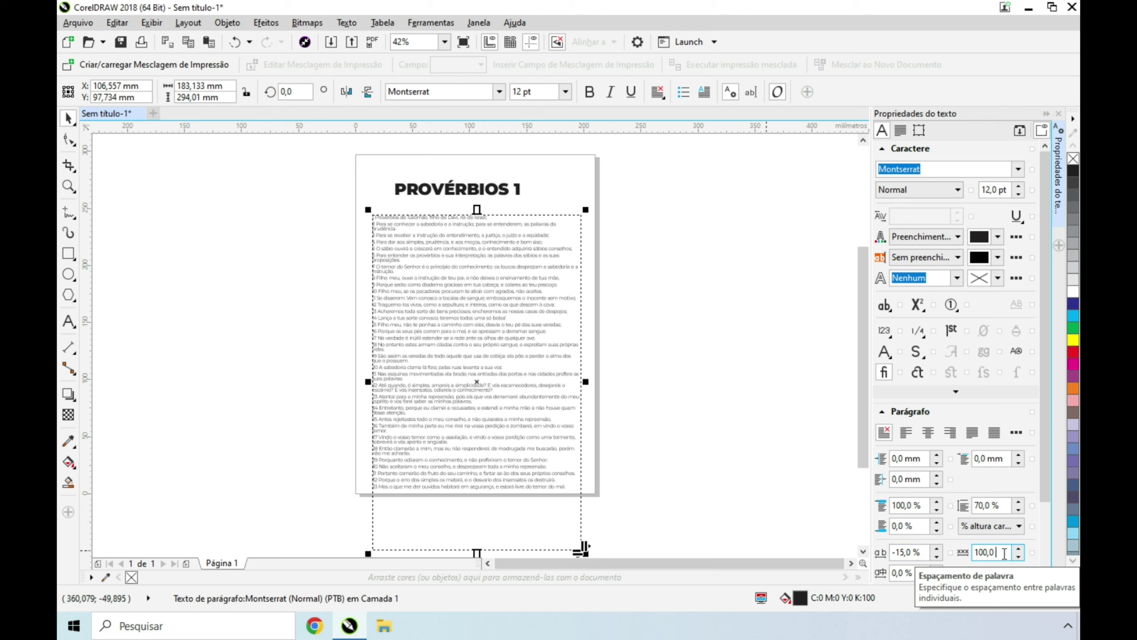
# Step: Set the verse text's word spacing to 80%
pyautogui.press('BackSpace')
pyautogui.press('BackSpace')
pyautogui.press('BackSpace')
pyautogui.press('BackSpace')
pyautogui.press('BackSpace')
pyautogui.write('80')
pyautogui.press('Return')
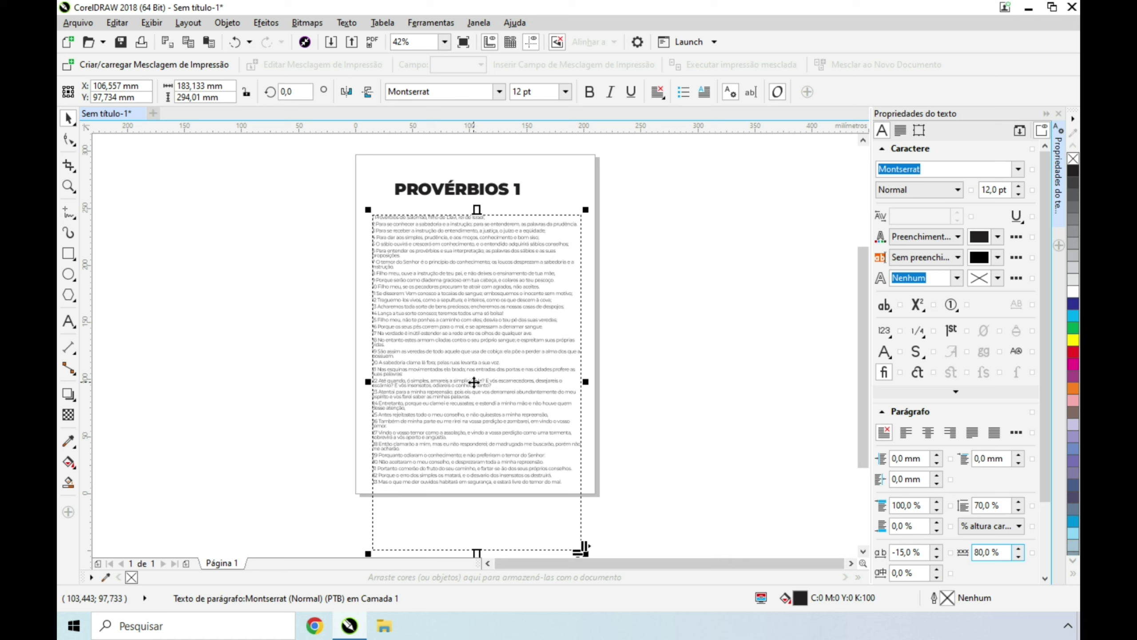
# Step: Shift the verse block slightly upward and move the title to about X 71.5 mm, Y 272.3 mm, aligned with the verses' left edge
pyautogui.moveTo(473, 381); pyautogui.dragTo(474, 371)
pyautogui.click(474, 190)
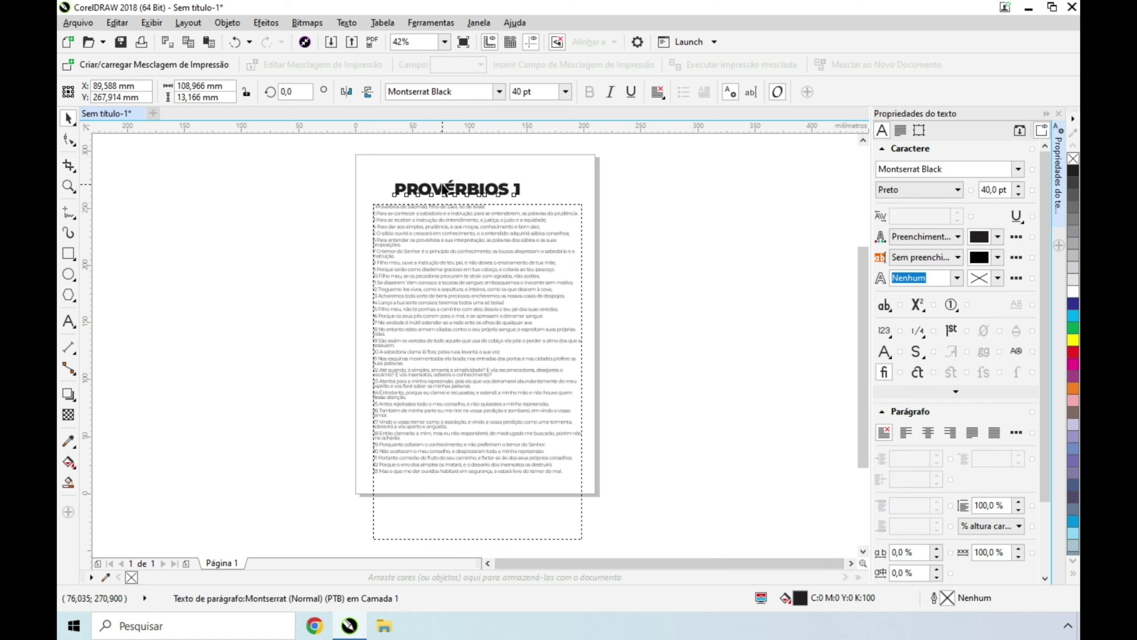
pyautogui.moveTo(443, 189); pyautogui.dragTo(424, 183)
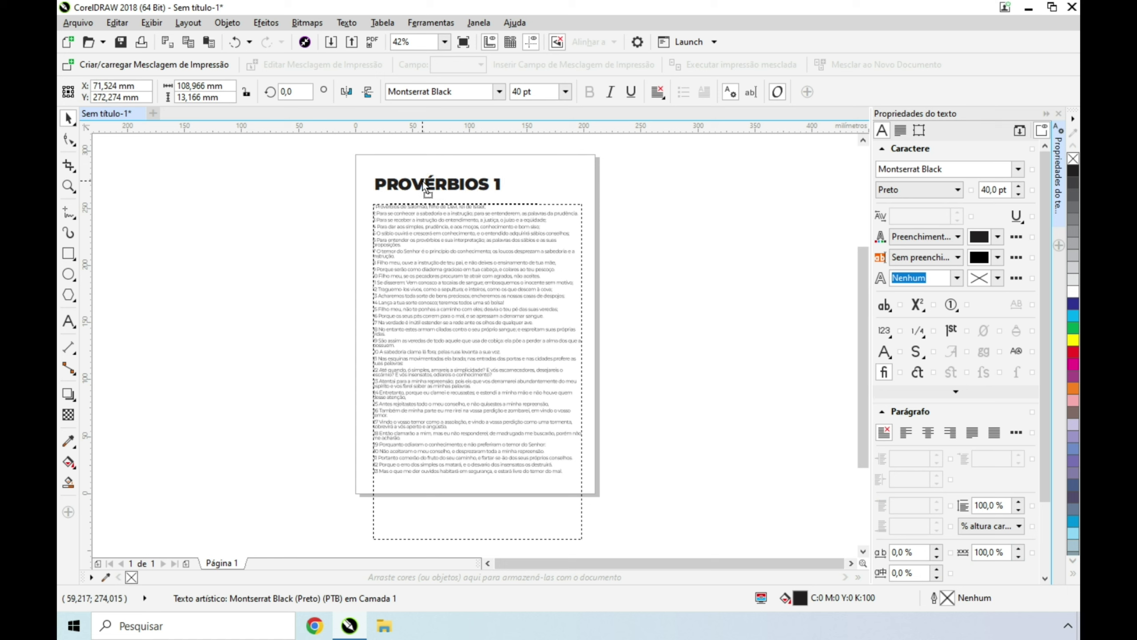
pyautogui.click(698, 298)
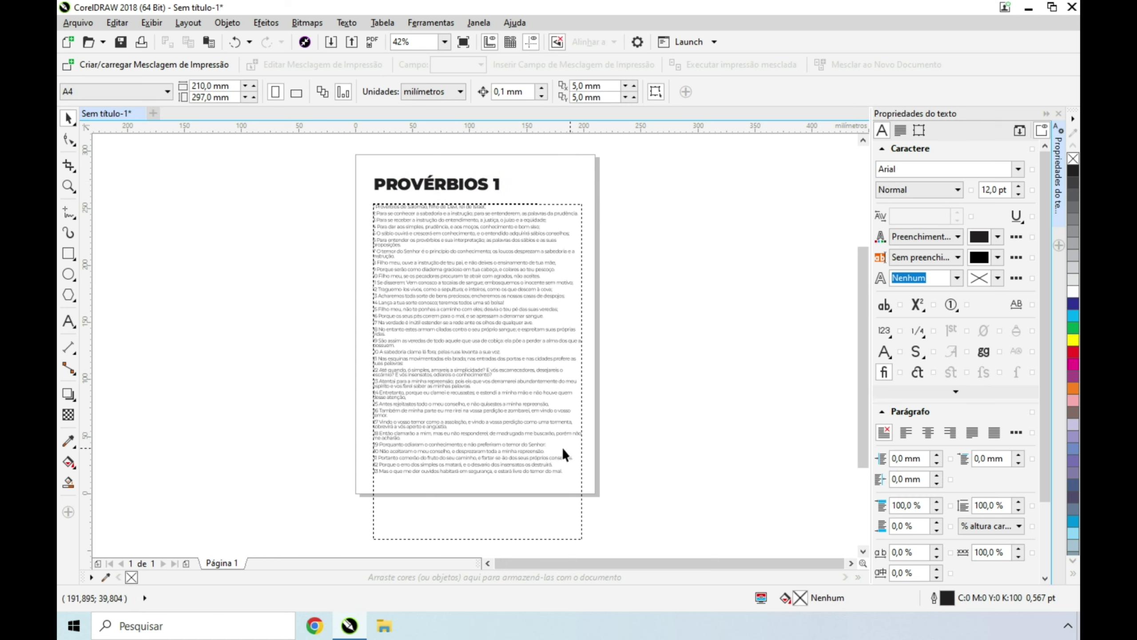
pyautogui.click(448, 184)
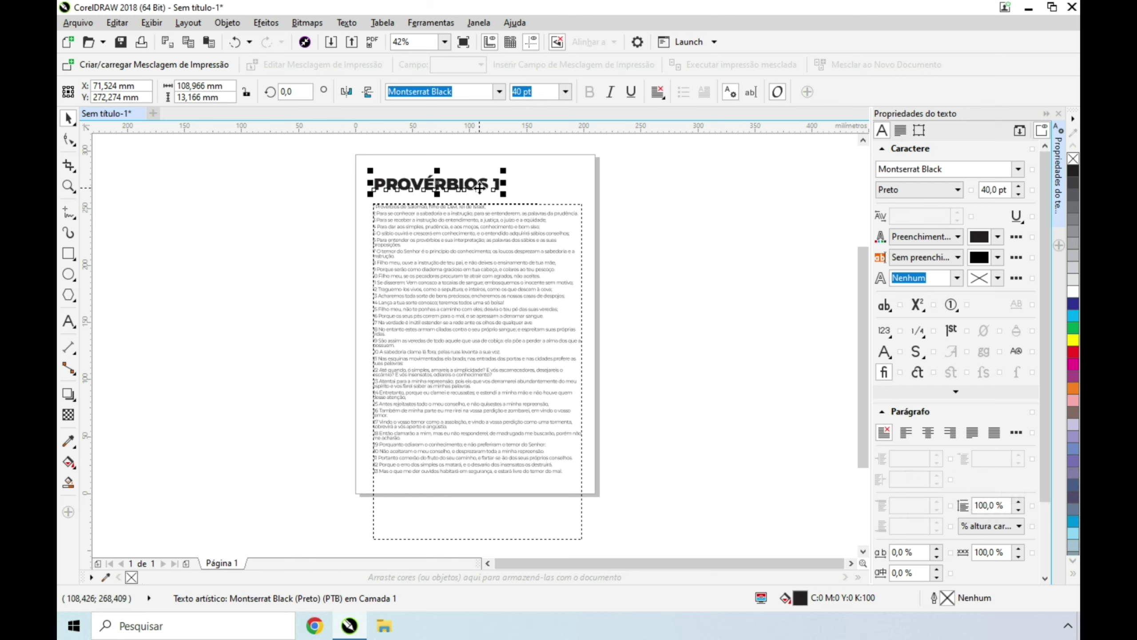
# Step: Fill the PROVÉRBIOS 1 title with cyan (C:100 M:0 Y:0 K:0)
pyautogui.click(502, 285)
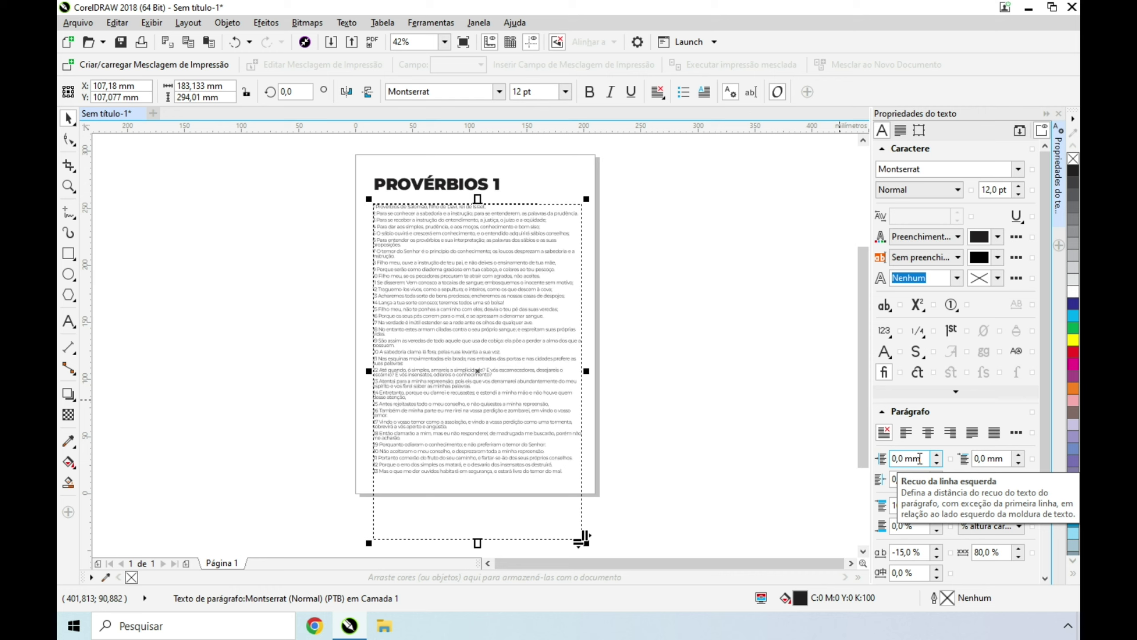
pyautogui.click(681, 370)
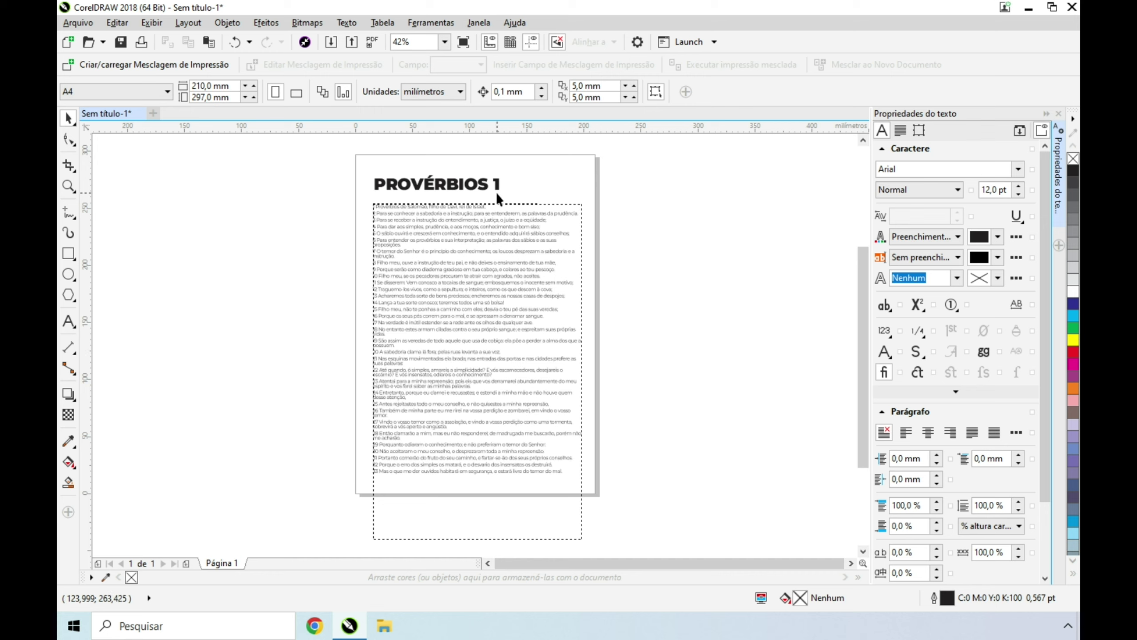
pyautogui.click(471, 189)
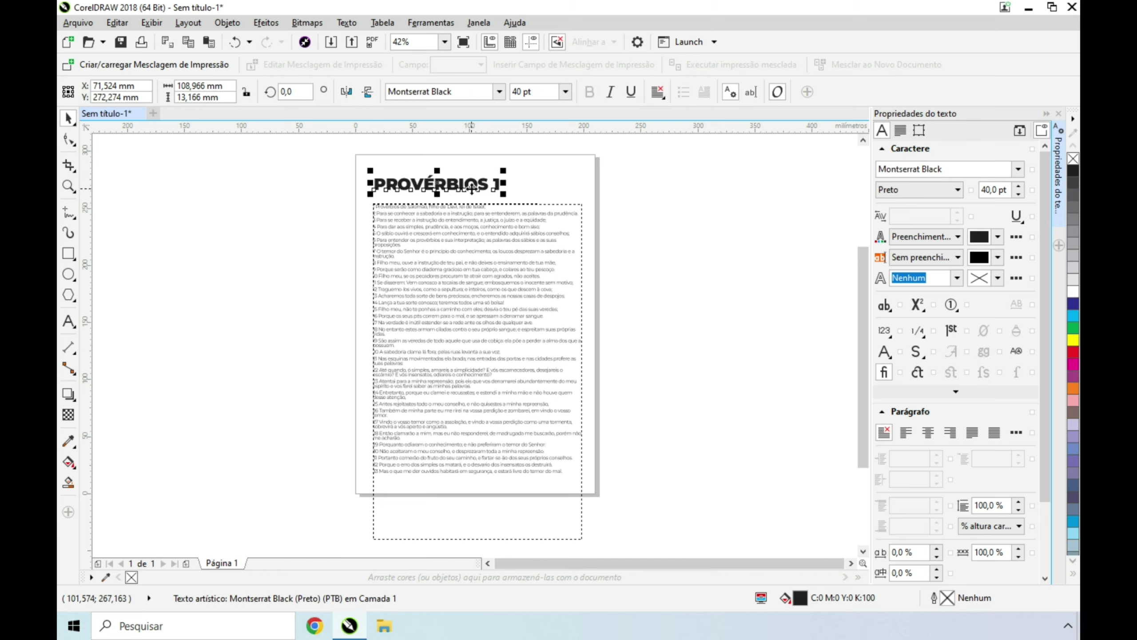
pyautogui.click(1073, 316)
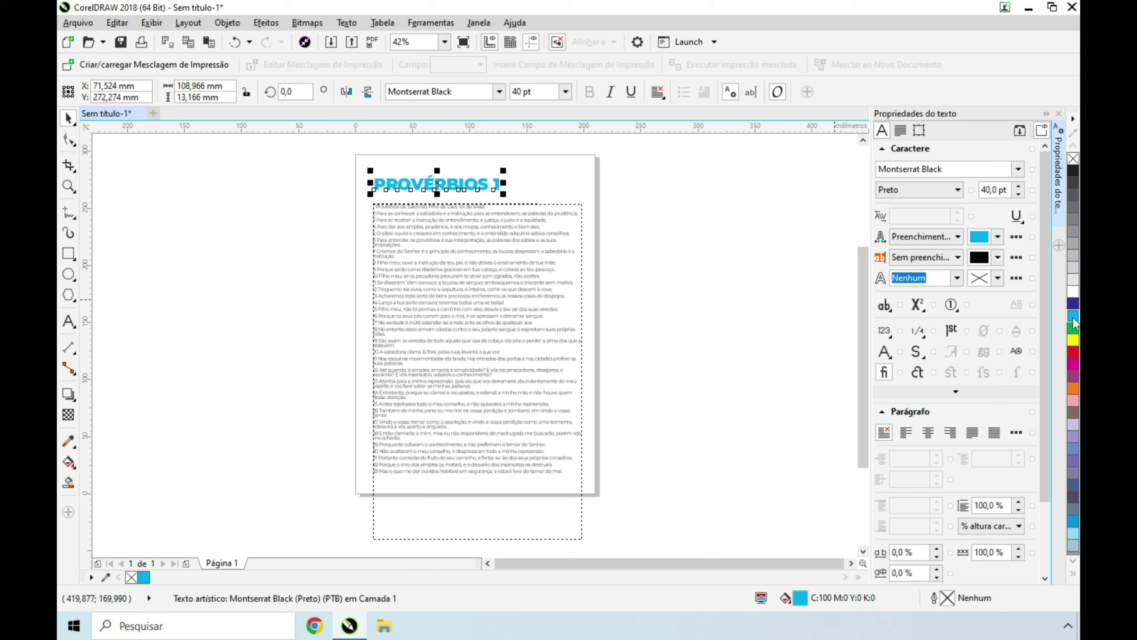
# Step: Color the whole verse text block 70% gray (C:0 M:0 Y:0 K:70) and deselect it
pyautogui.click(521, 316)
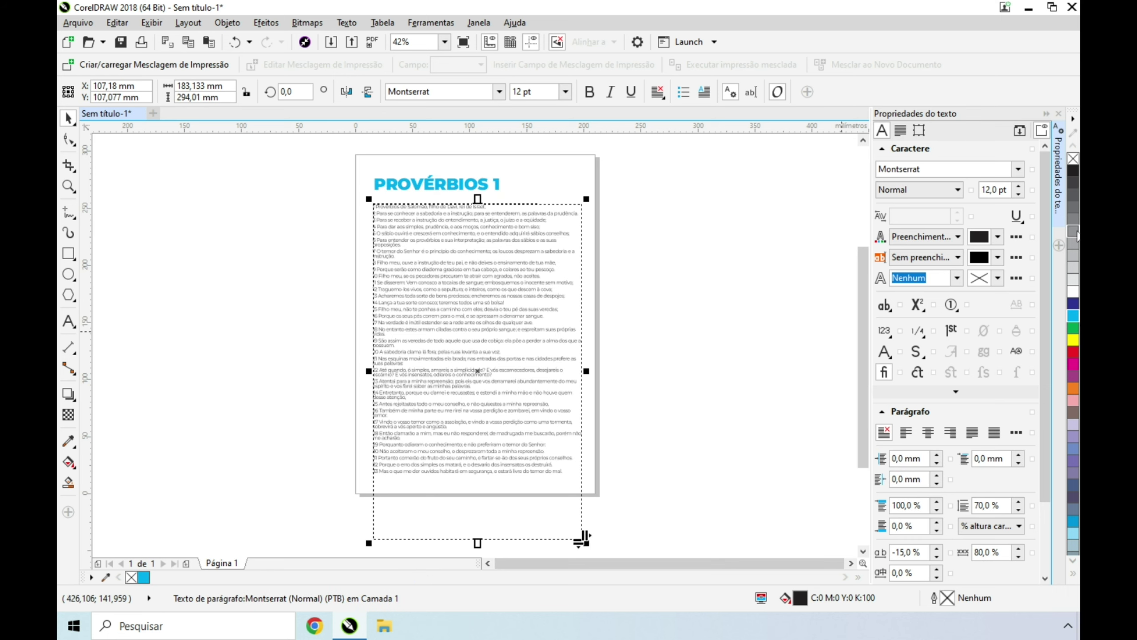
pyautogui.click(1073, 207)
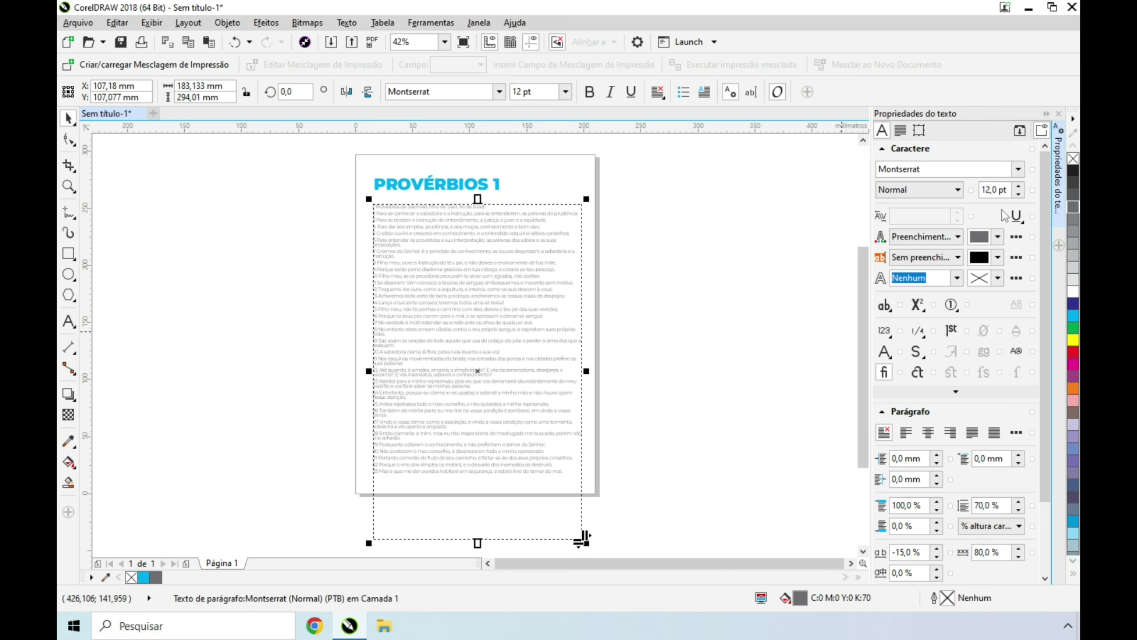
pyautogui.click(657, 215)
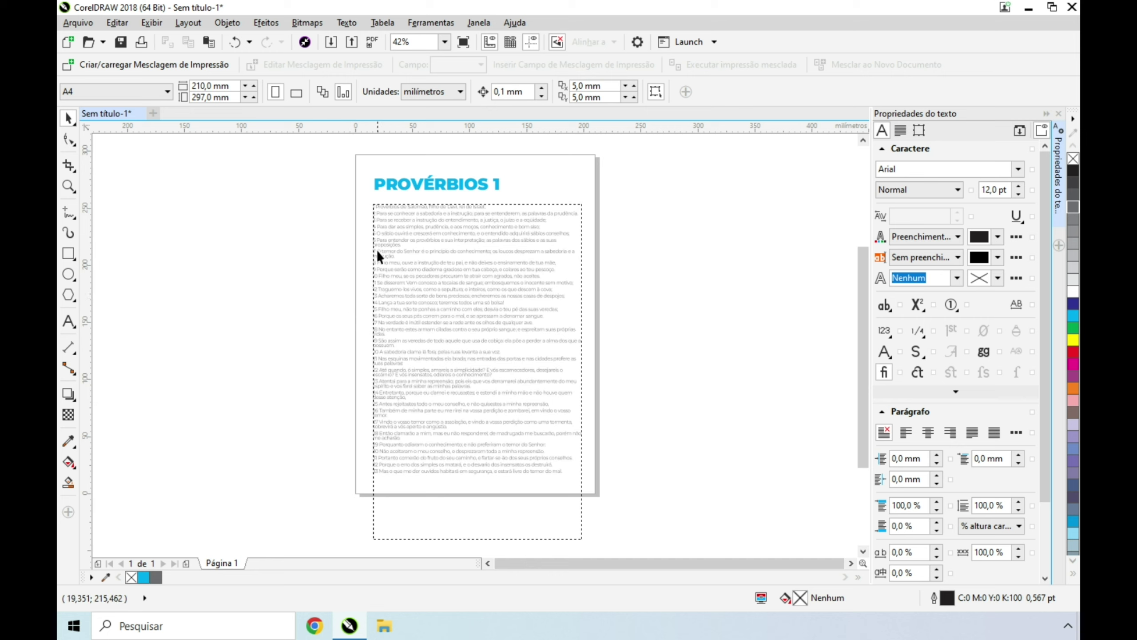
# Step: Color the last two verses of the text block red (C:0 M:100 Y:100 K:0)
pyautogui.click(68, 321)
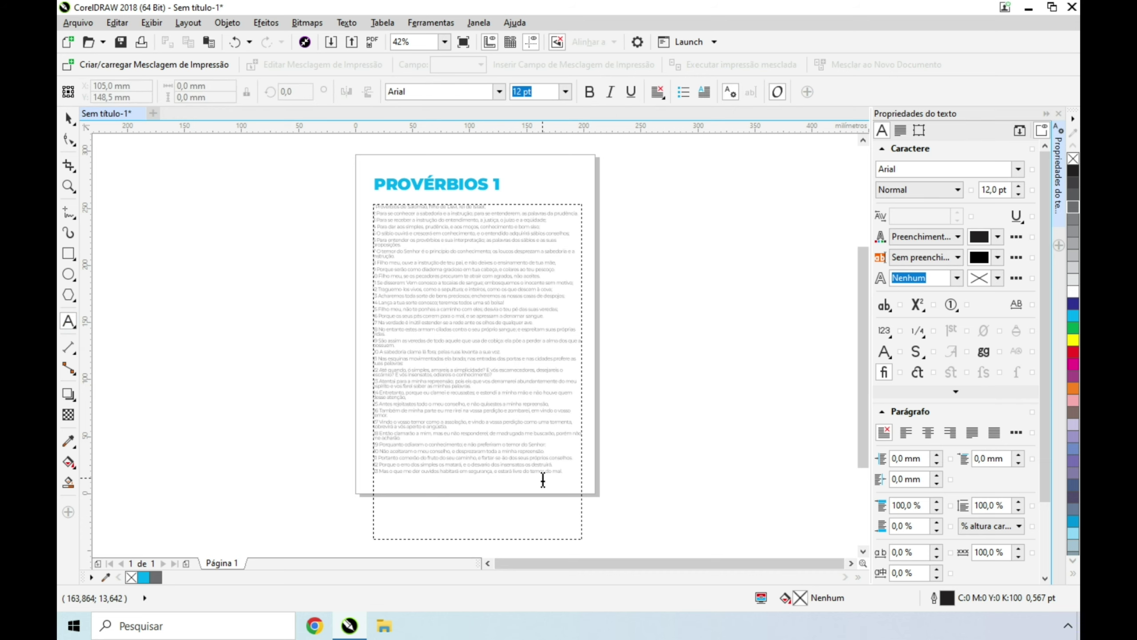
pyautogui.click(566, 472)
pyautogui.moveTo(568, 473); pyautogui.dragTo(367, 466)
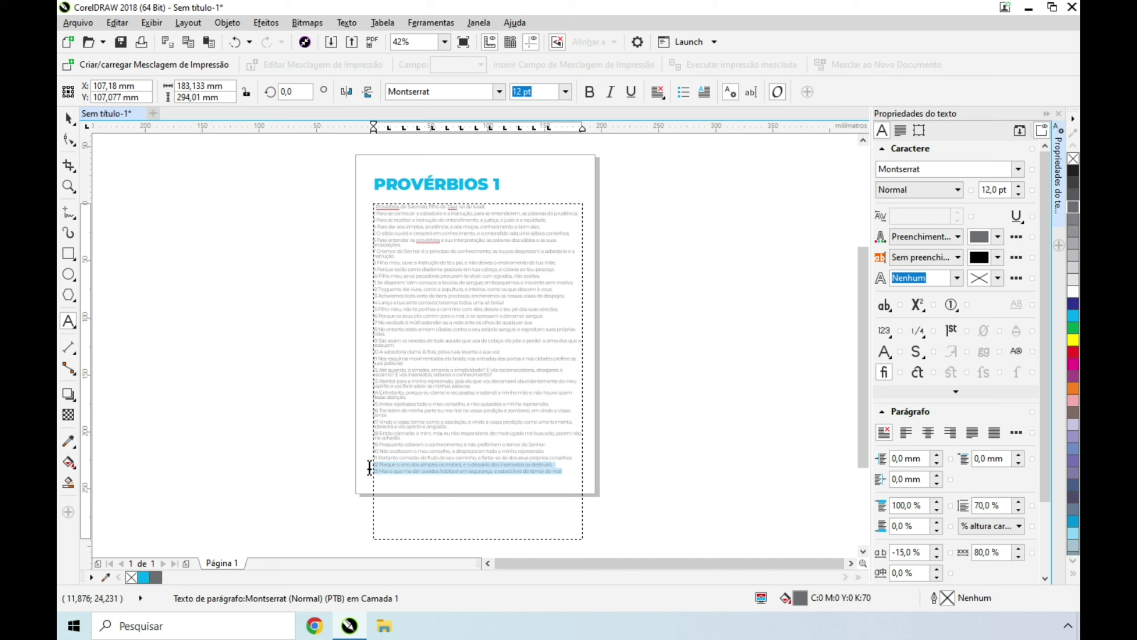
pyautogui.click(1074, 352)
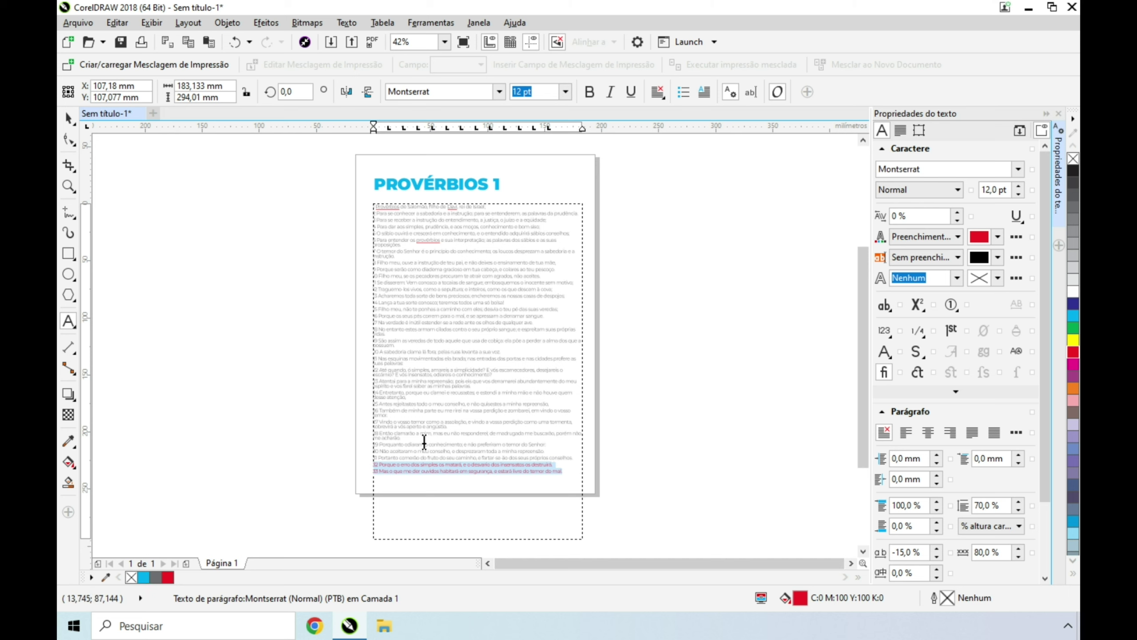
pyautogui.click(498, 354)
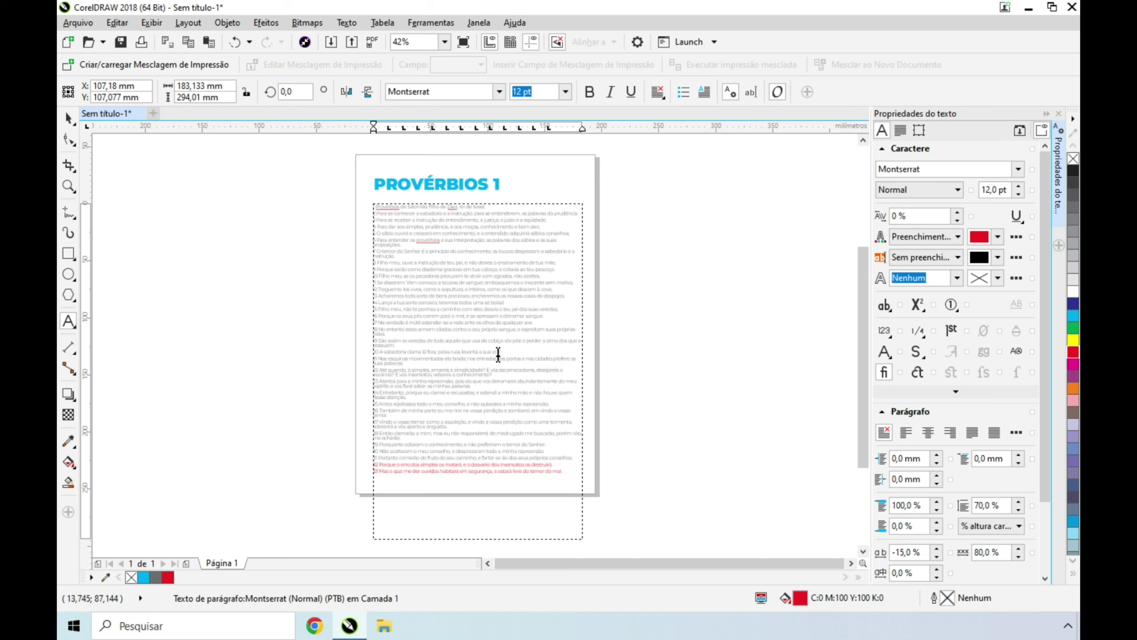
# Step: Color the verse line beginning "A sabedoria clama lá fora" red (C:0 M:100 Y:100 K:0) and leave text editing with nothing selected
pyautogui.moveTo(467, 353); pyautogui.dragTo(370, 352)
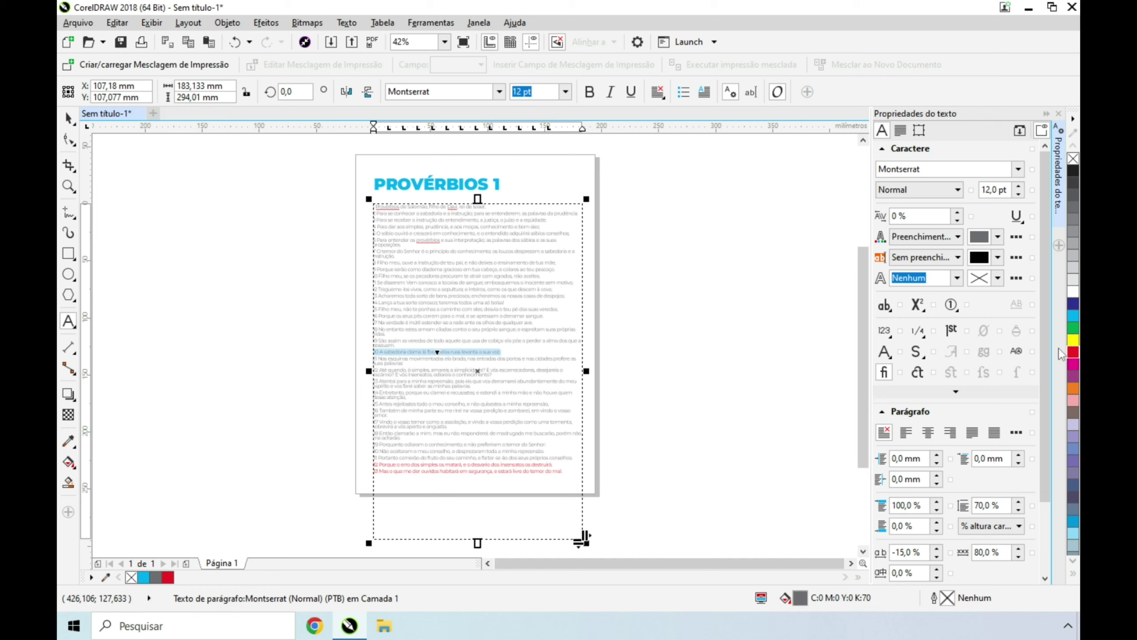
pyautogui.click(1073, 352)
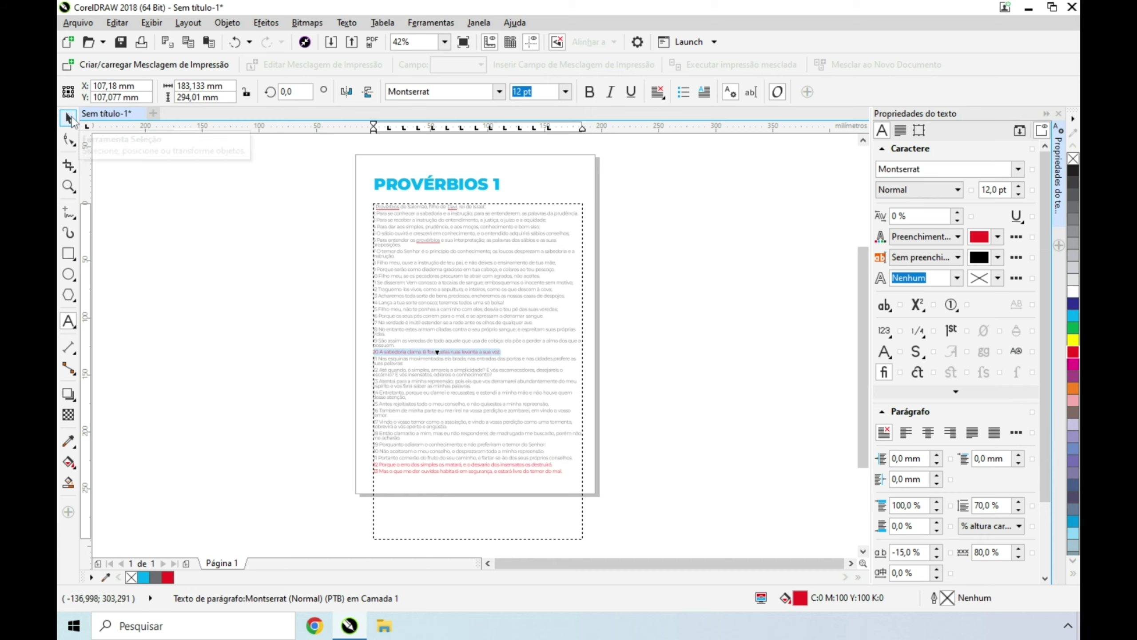
pyautogui.click(70, 119)
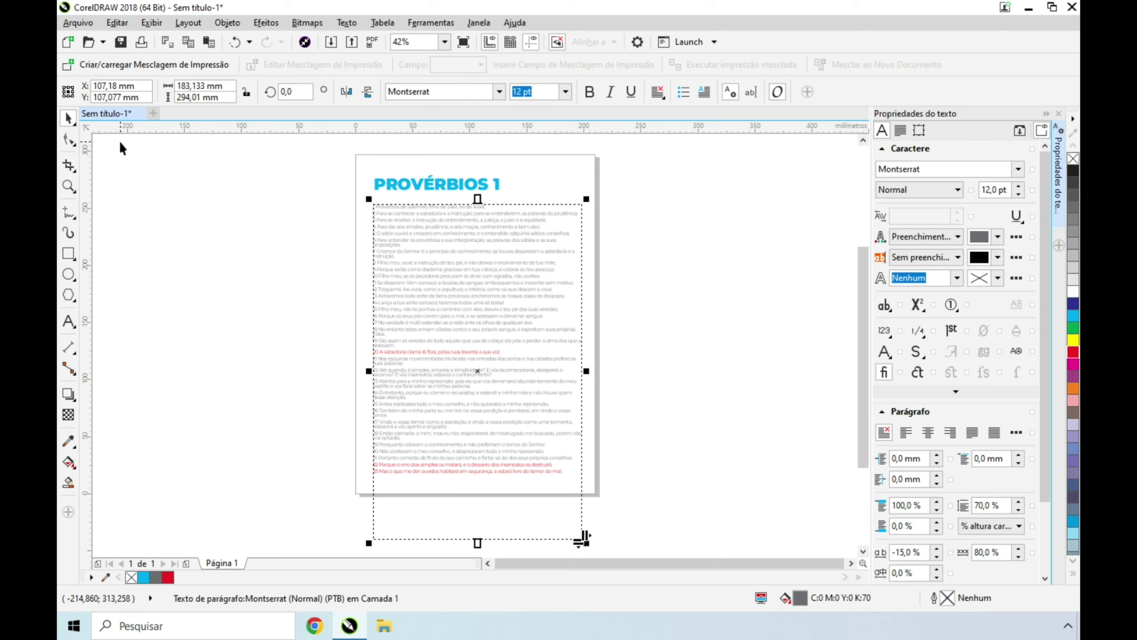
pyautogui.click(733, 323)
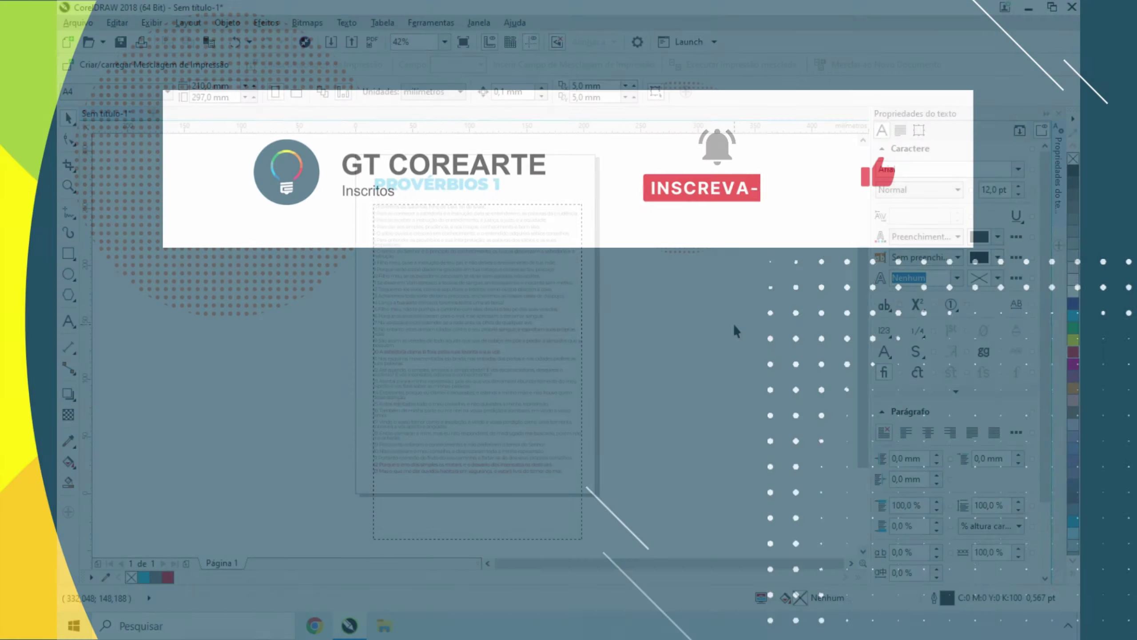